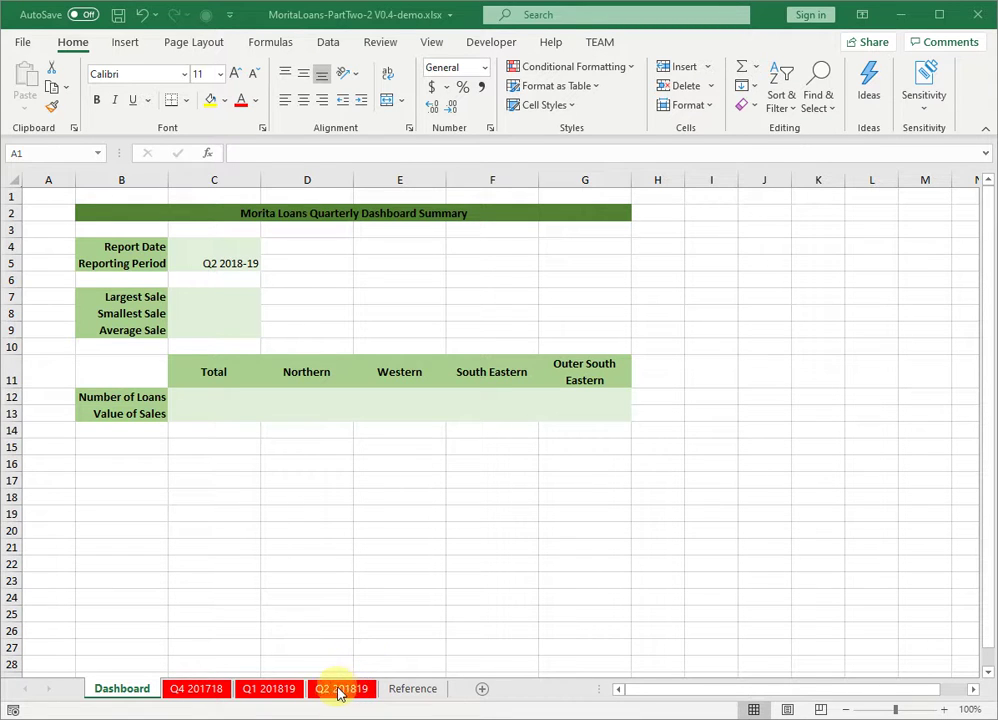
Examine the Dashboard, Q4 201718, Q1 201819, Q2 201819 and Reference sheets to understand how the workbook is organised
left_click(285, 690)
left_click(322, 693)
left_click(400, 690)
left_click(276, 690)
left_click(196, 692)
left_click(129, 692)
left_click(205, 692)
left_click(264, 690)
left_click(316, 689)
left_click(408, 690)
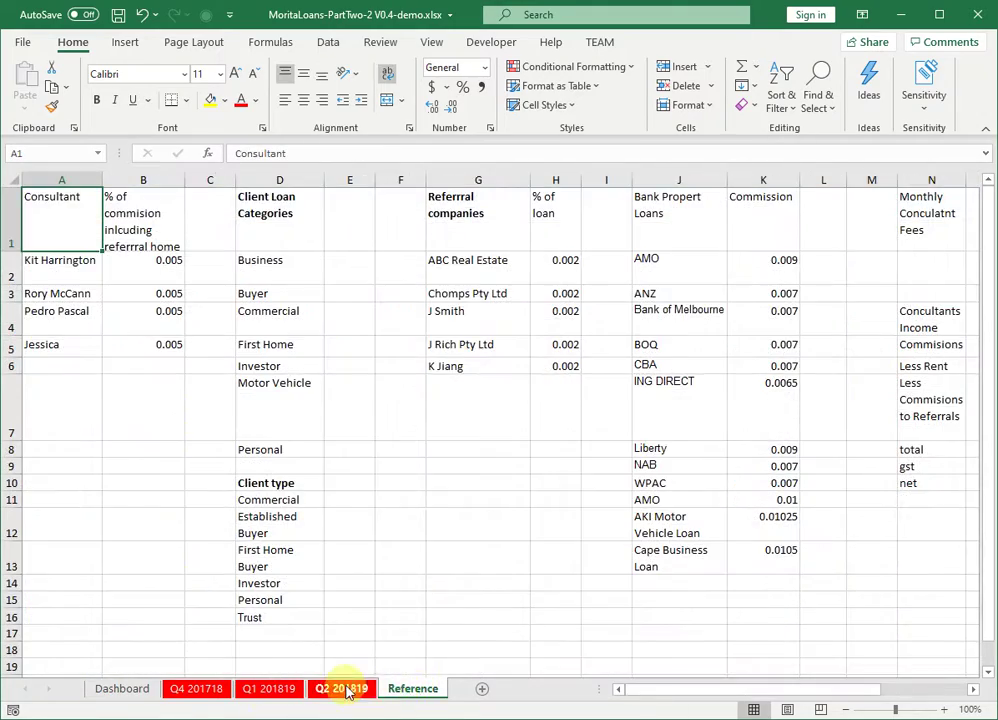
left_click(266, 689)
left_click(196, 689)
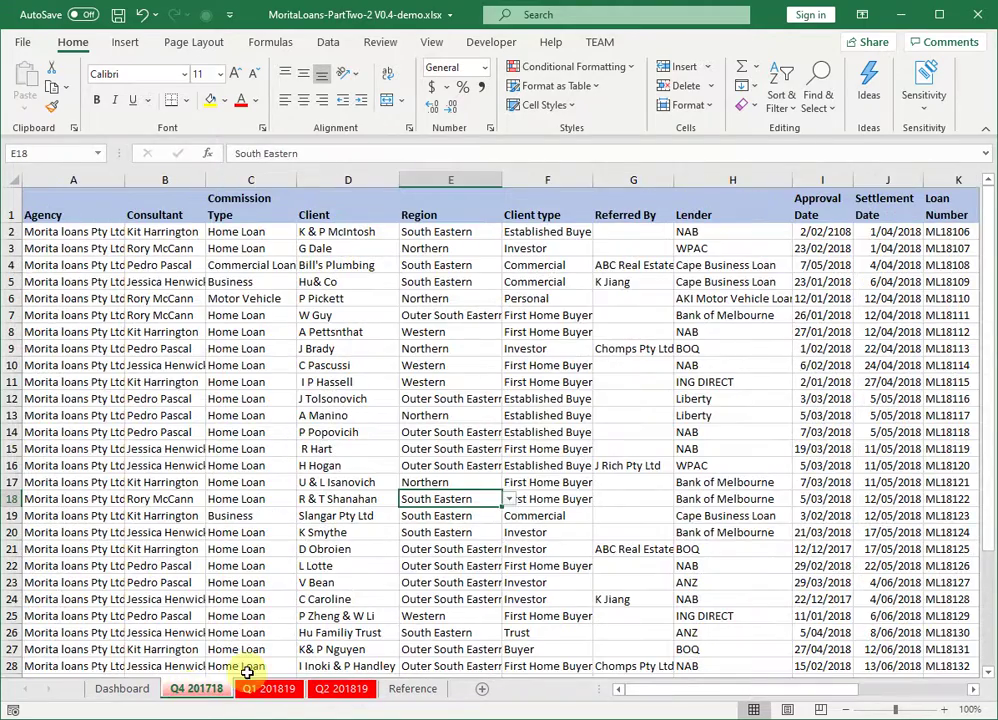
left_click(122, 689)
left_click(210, 690)
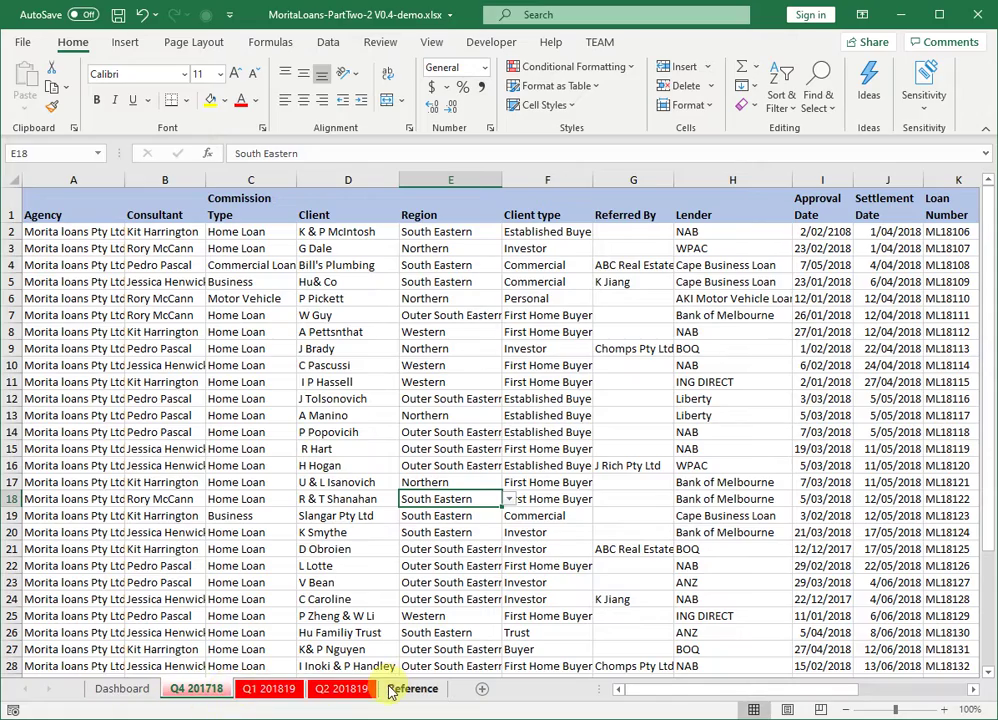
left_click(337, 690)
left_click(270, 690)
left_click(203, 690)
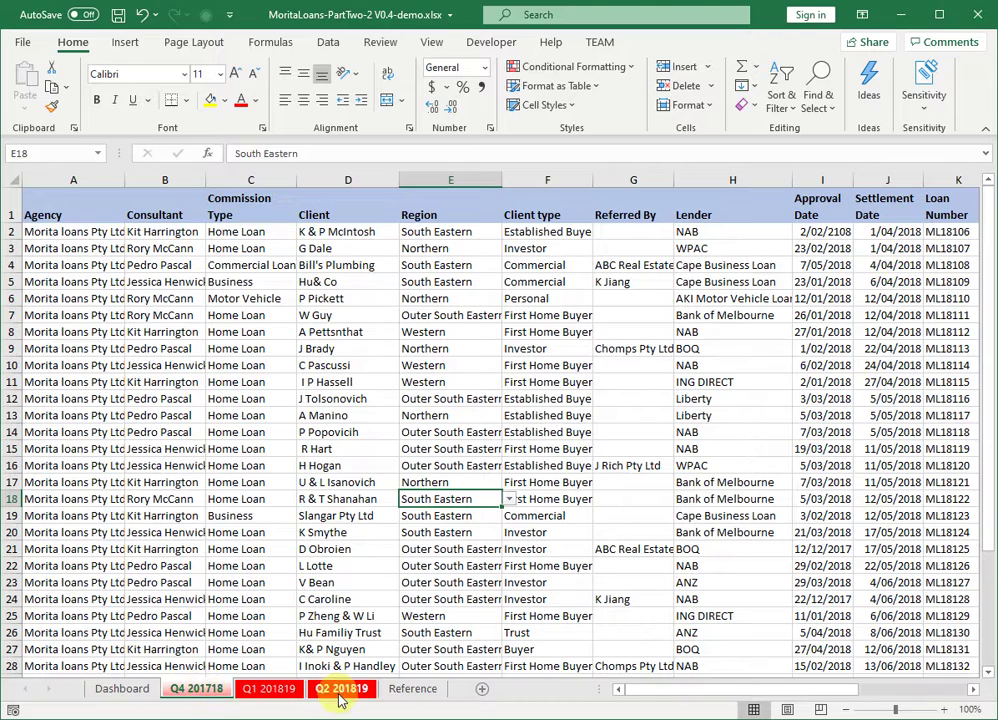
left_click(262, 692)
left_click(336, 692)
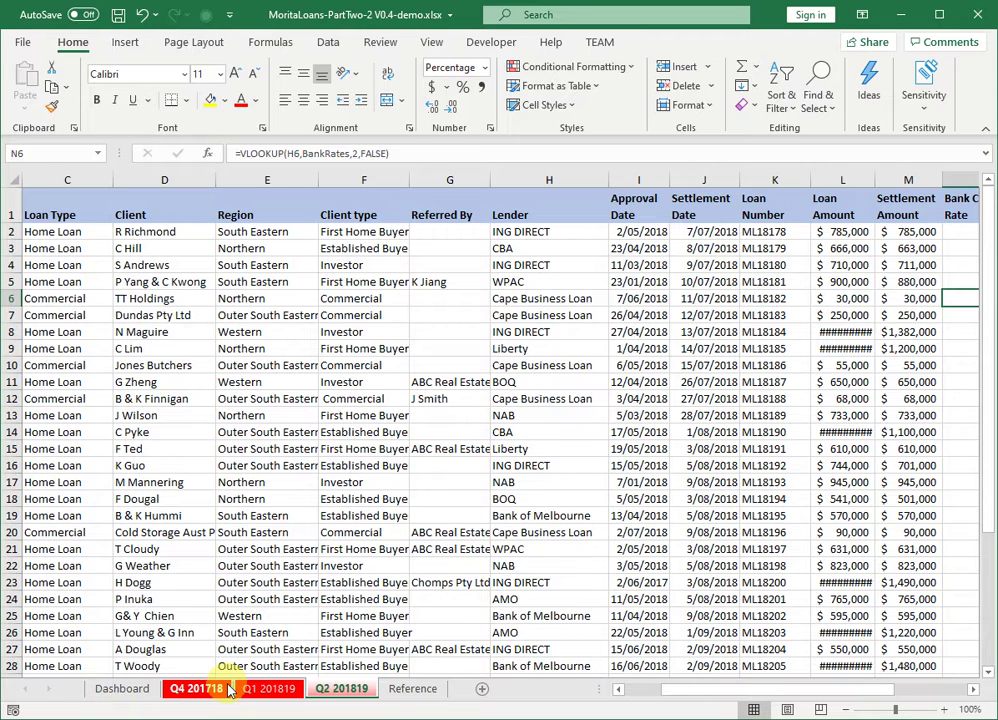
left_click(262, 692)
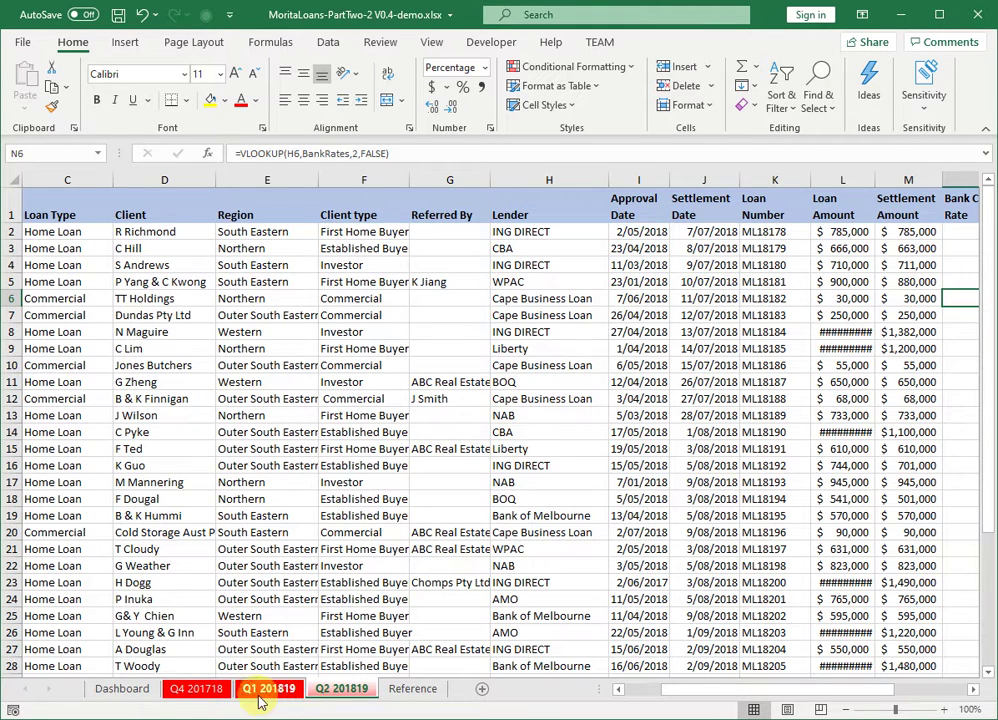
left_click(125, 692)
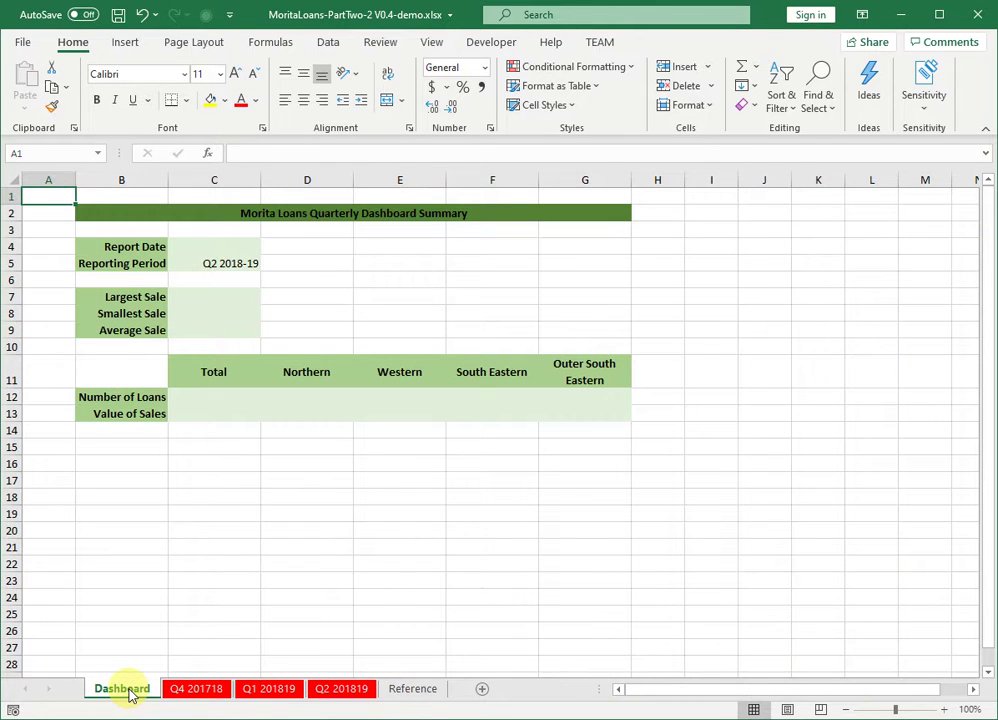
left_click(196, 692)
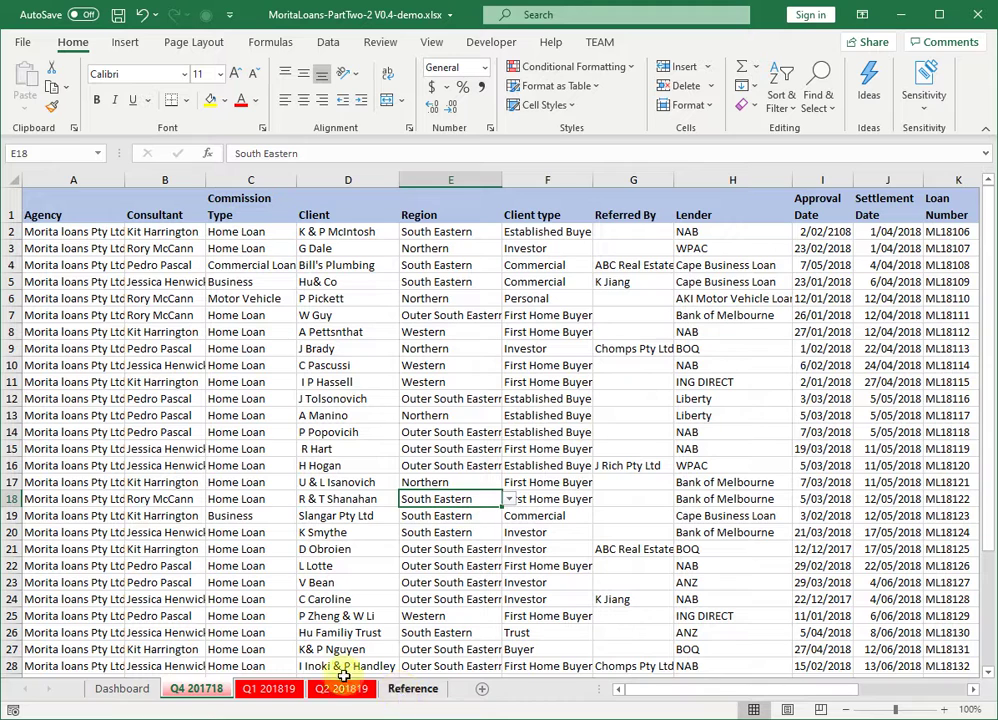
Examine the lookup lists on the Reference sheet, from the Consultant columns across to the Geographies column
left_click(413, 690)
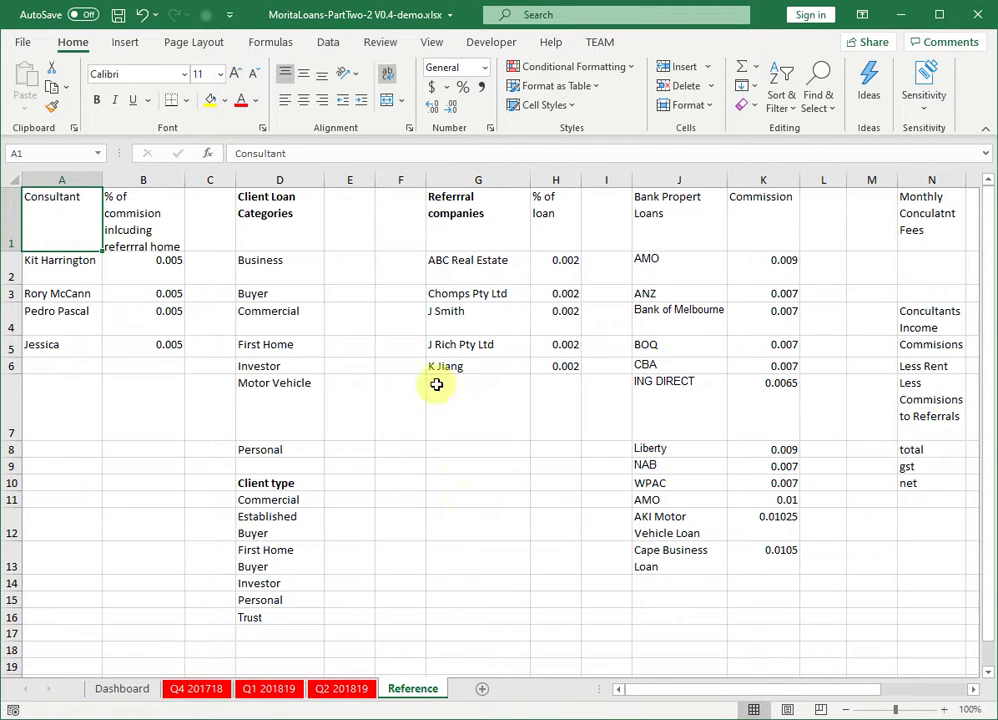
left_click_drag(679, 690, 778, 688)
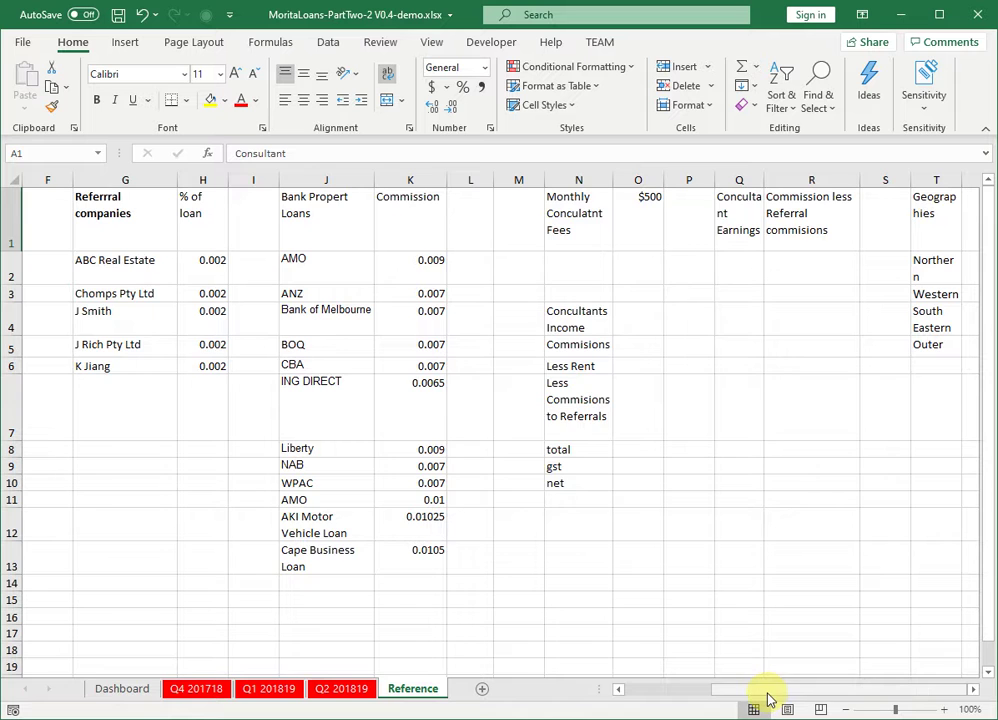
left_click_drag(769, 698, 653, 704)
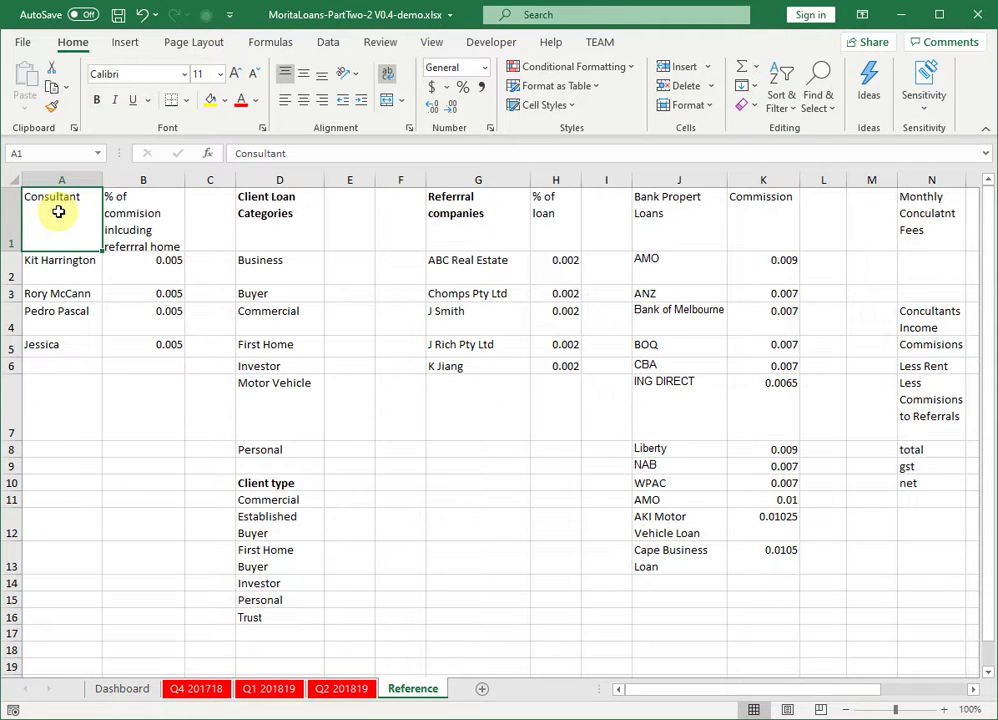
left_click_drag(59, 211, 109, 219)
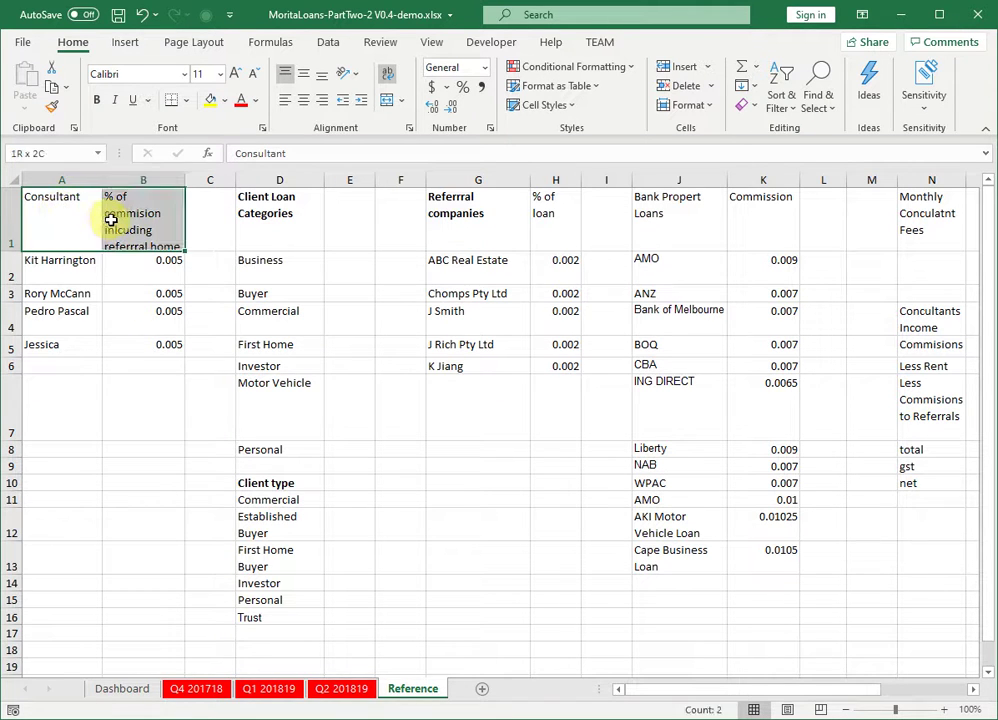
left_click(111, 219)
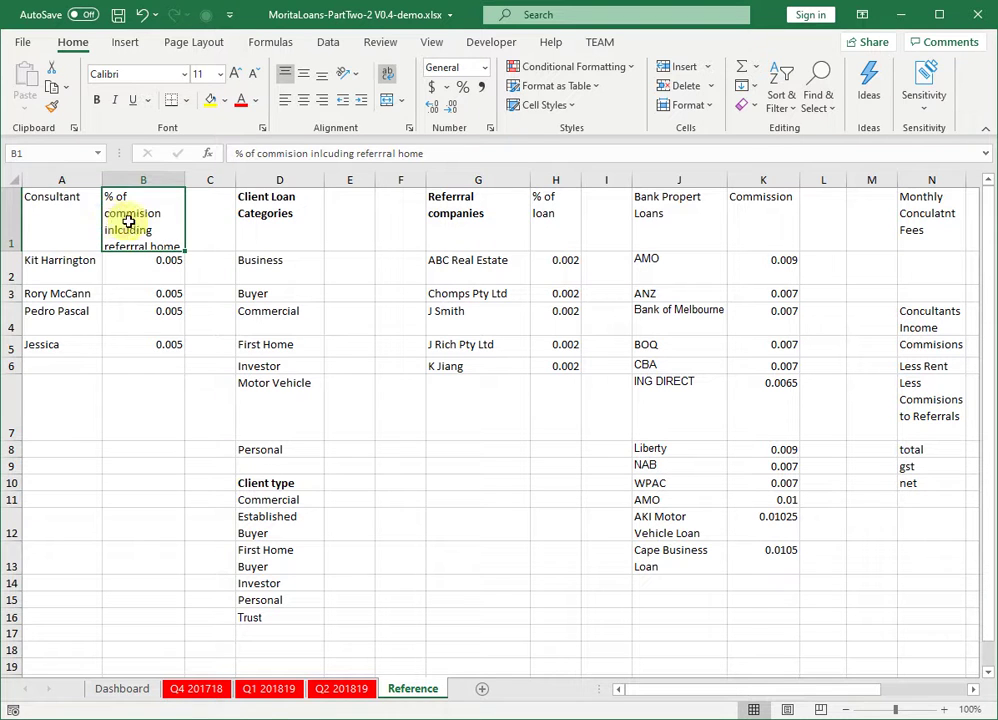
left_click(80, 214)
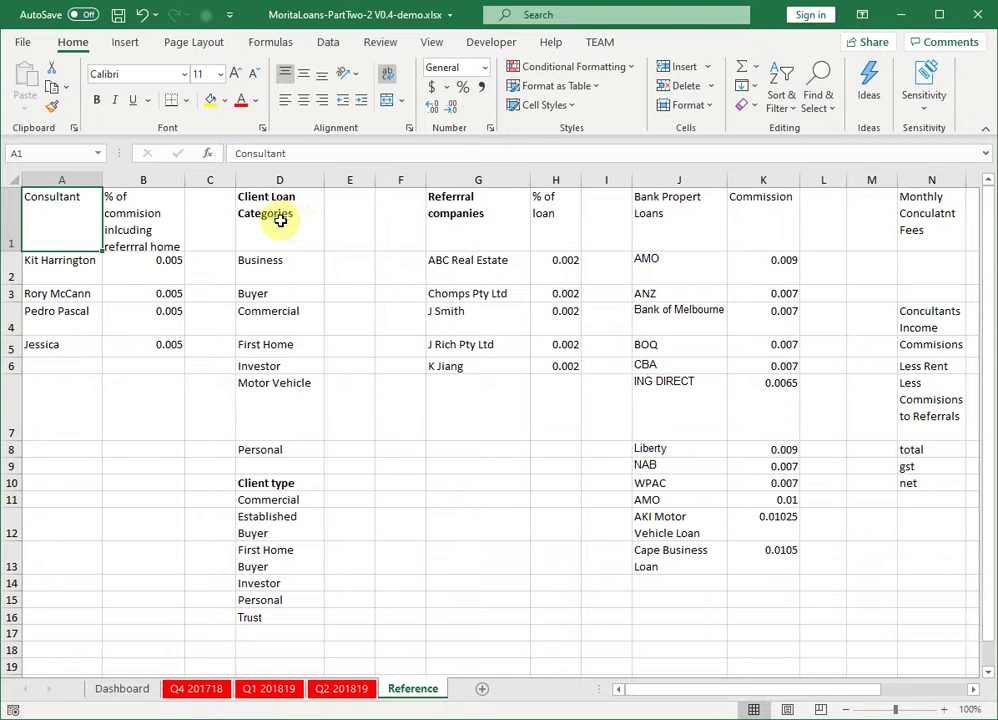
Fill the Client Loan Categories header in D1 of the Reference sheet with theme green and apply outside borders
left_click(280, 221)
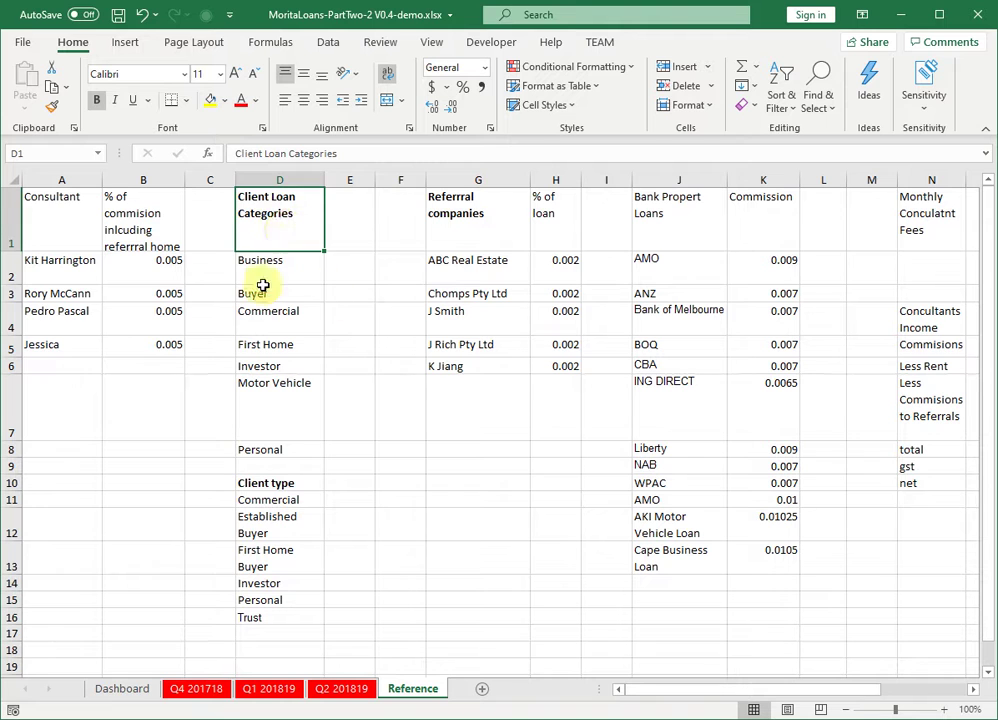
left_click_drag(285, 262, 276, 441)
left_click(275, 216)
left_click(224, 101)
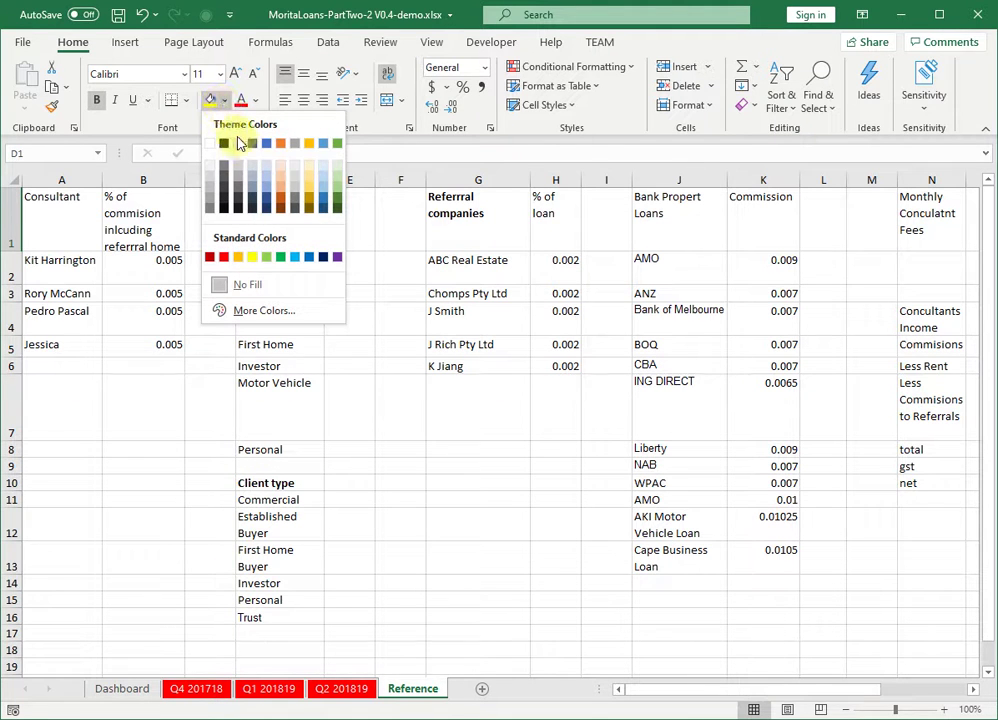
left_click(335, 145)
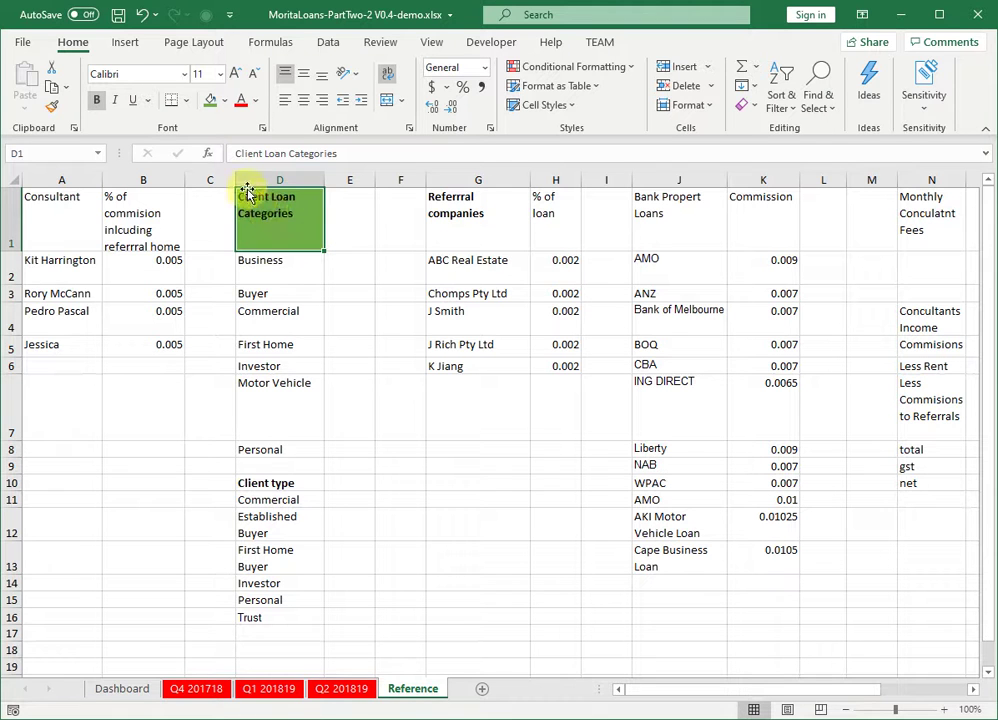
left_click(185, 103)
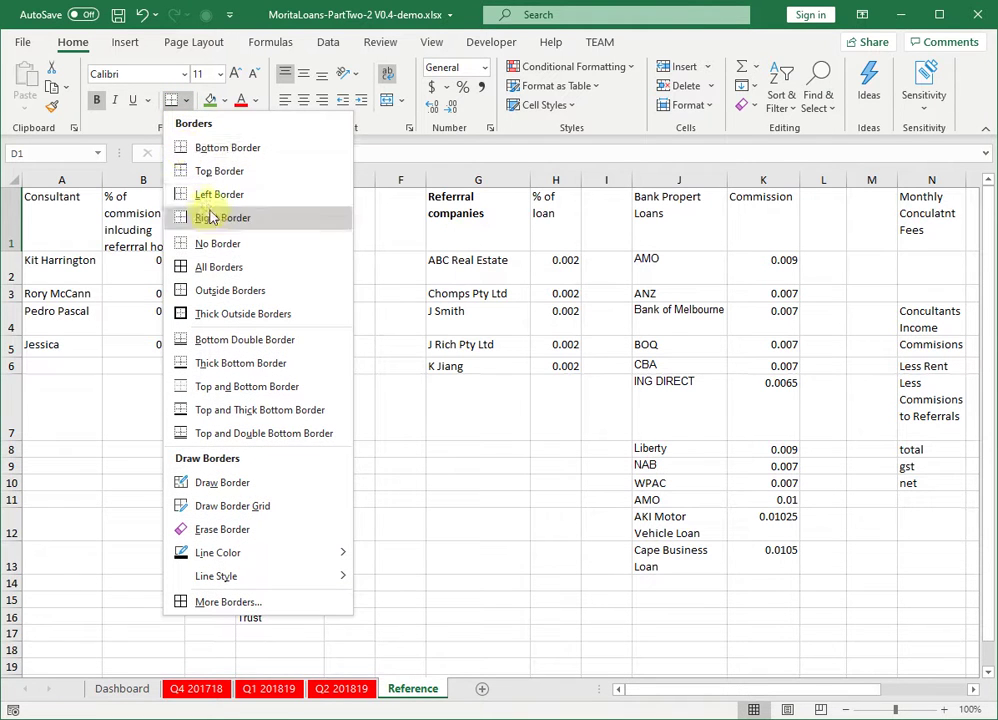
left_click(222, 291)
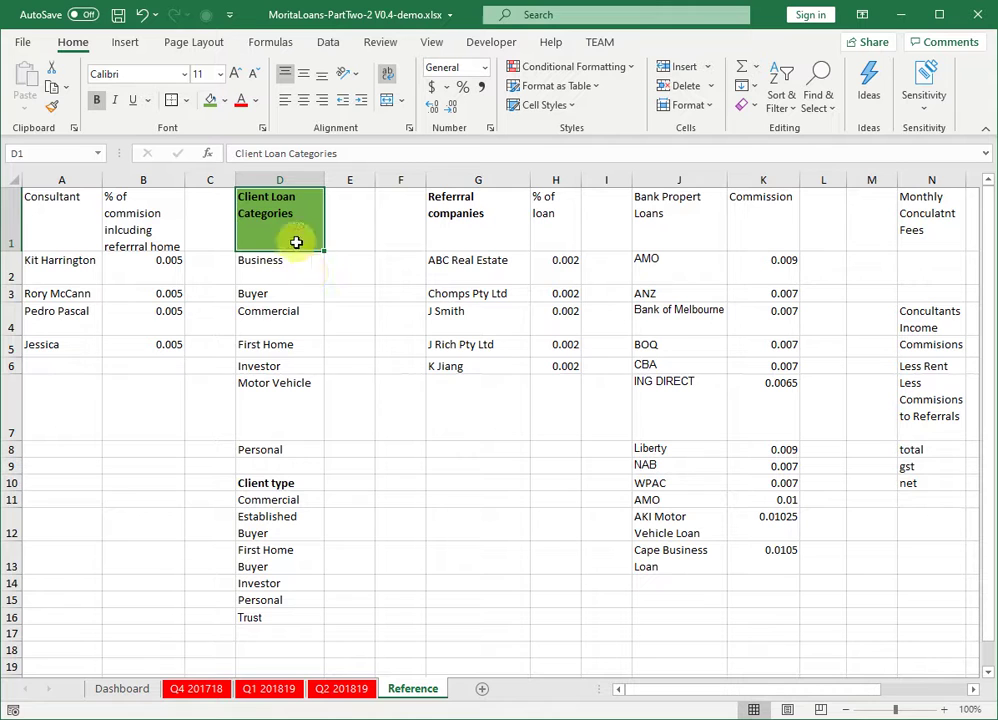
Apply an outside border around the client loan category entries in D2:D8
left_click(270, 290)
left_click_drag(283, 264, 287, 445)
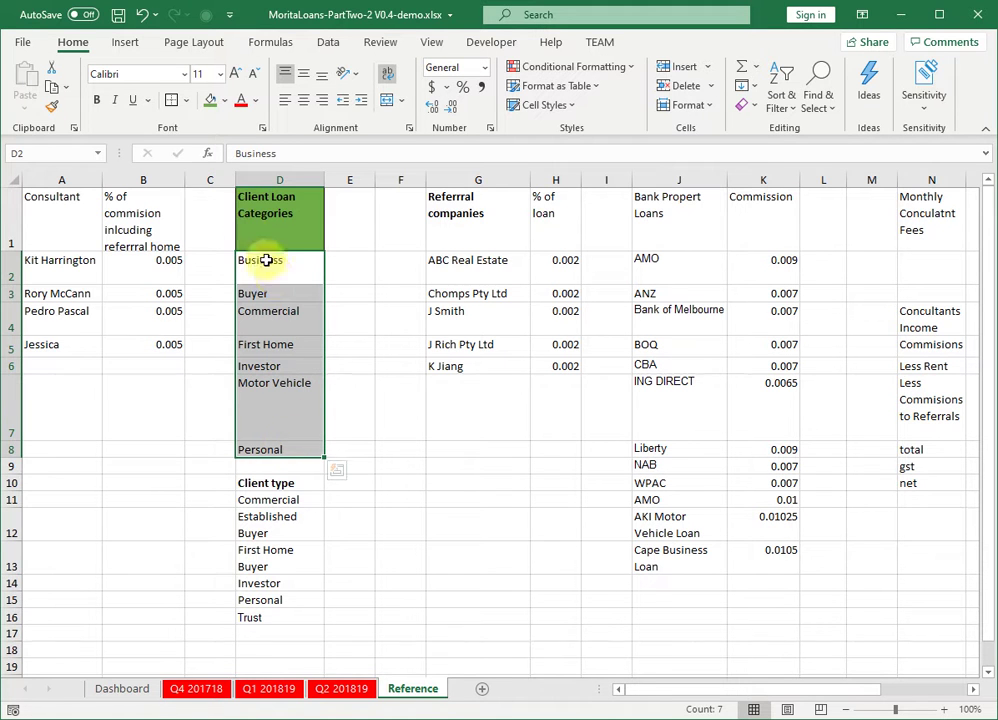
left_click(175, 106)
left_click(352, 262)
left_click(452, 521)
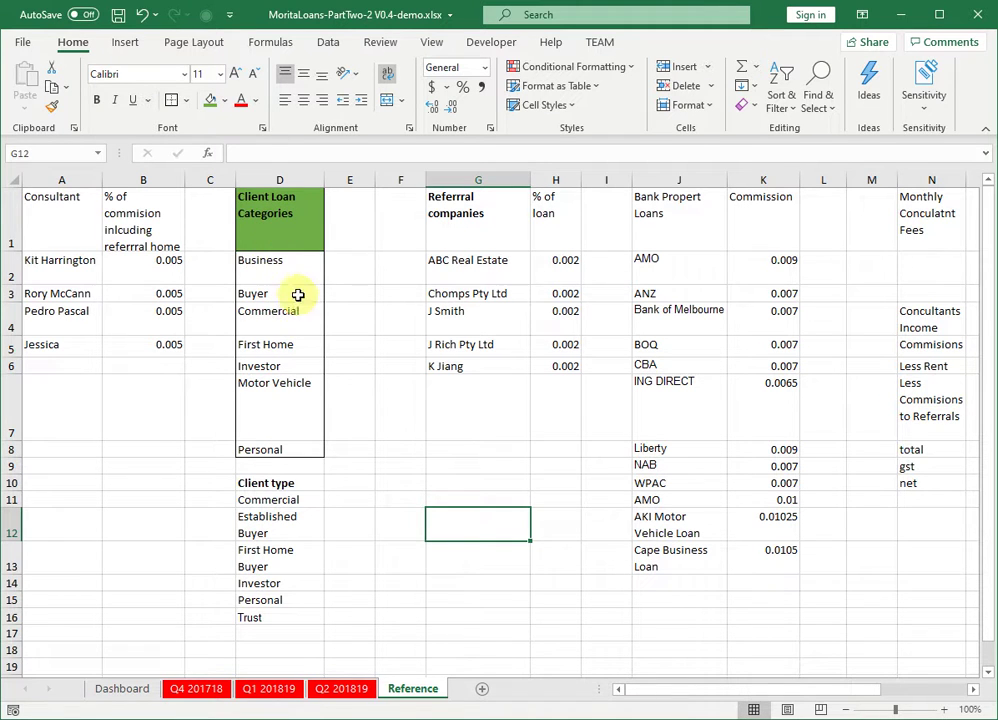
Fill the client loan category entries in D2:D8 with the lightest theme green
left_click_drag(286, 265, 267, 446)
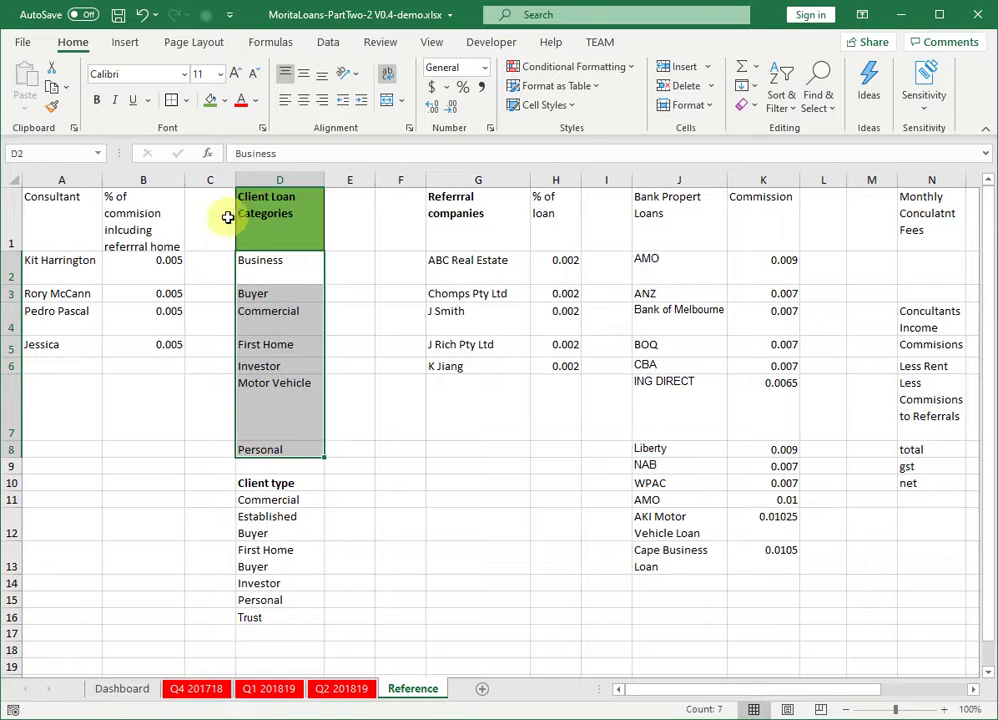
left_click(226, 101)
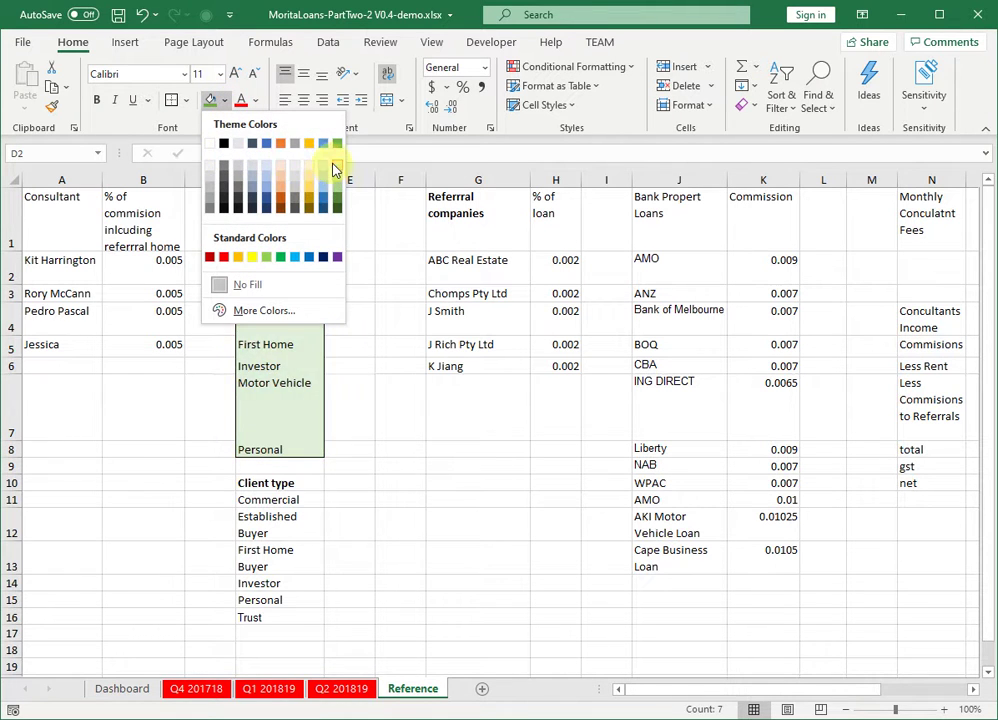
left_click(335, 170)
left_click(388, 315)
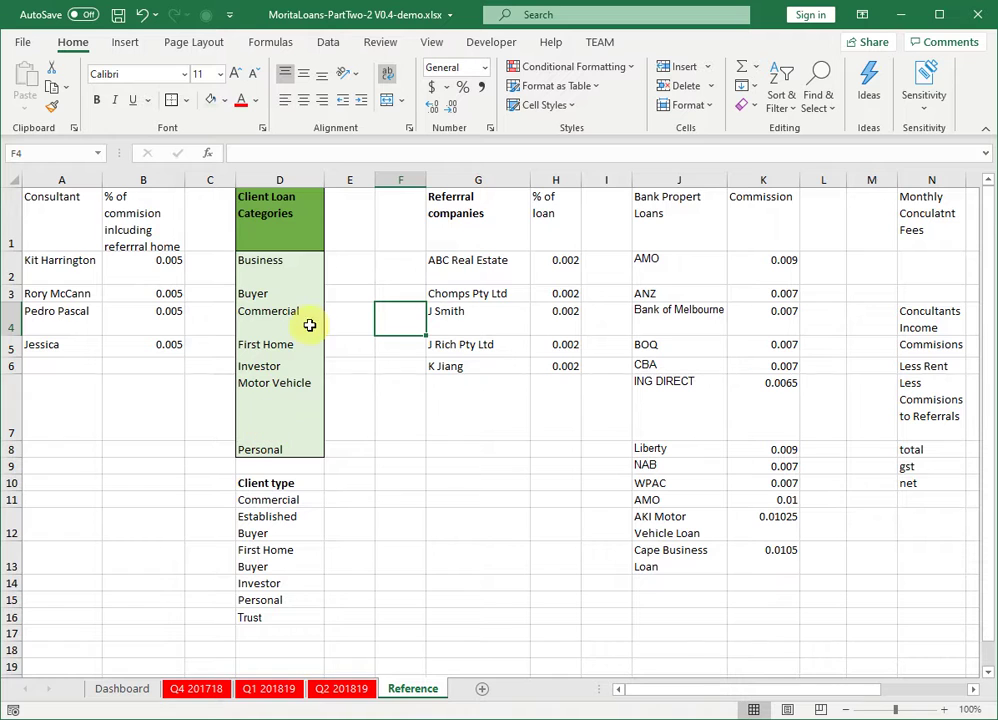
Copy the formatting of the Client Loan Categories header to the Consultant and commission headers in A1:B1 with Format Painter
left_click(283, 227)
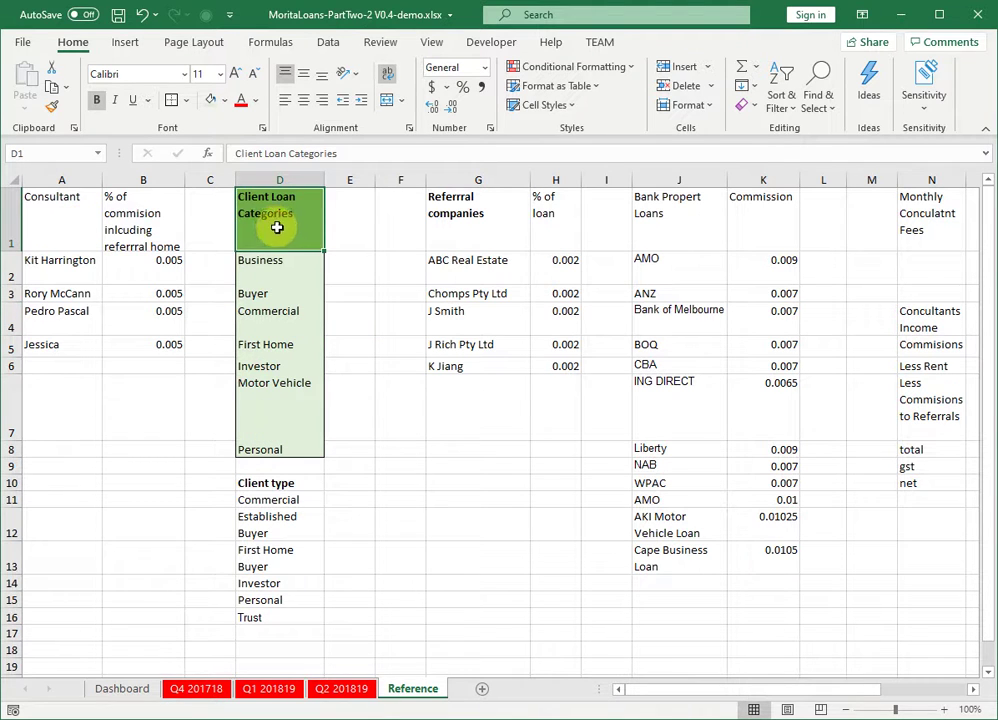
left_click(55, 112)
left_click_drag(71, 192, 143, 225)
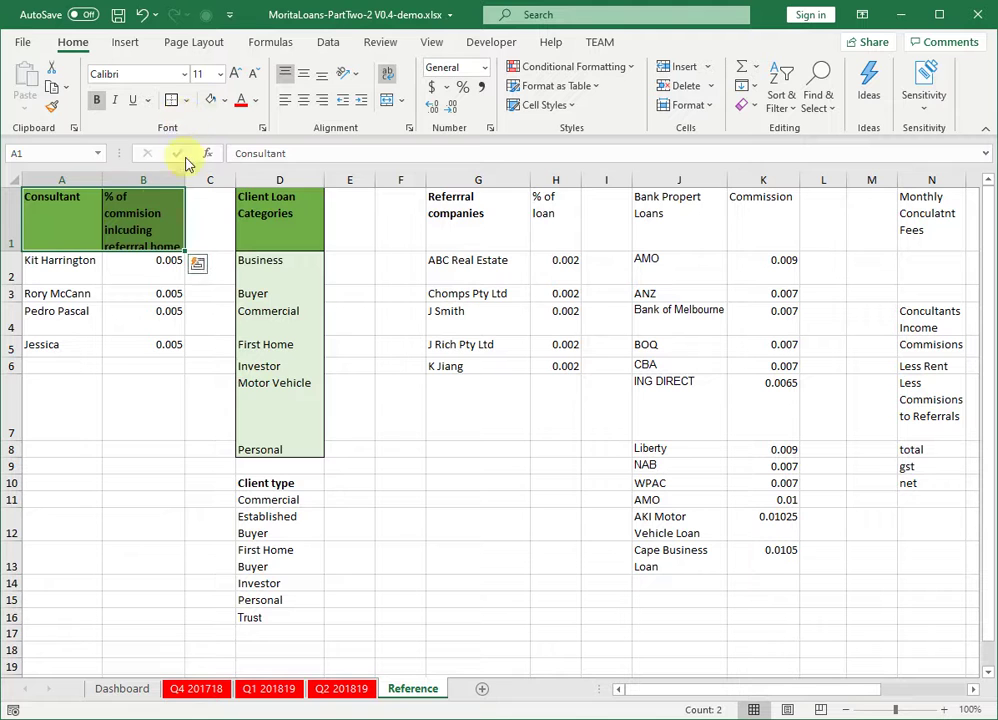
Clear the borders from the Consultant and commission header cells A1:B1
left_click(186, 101)
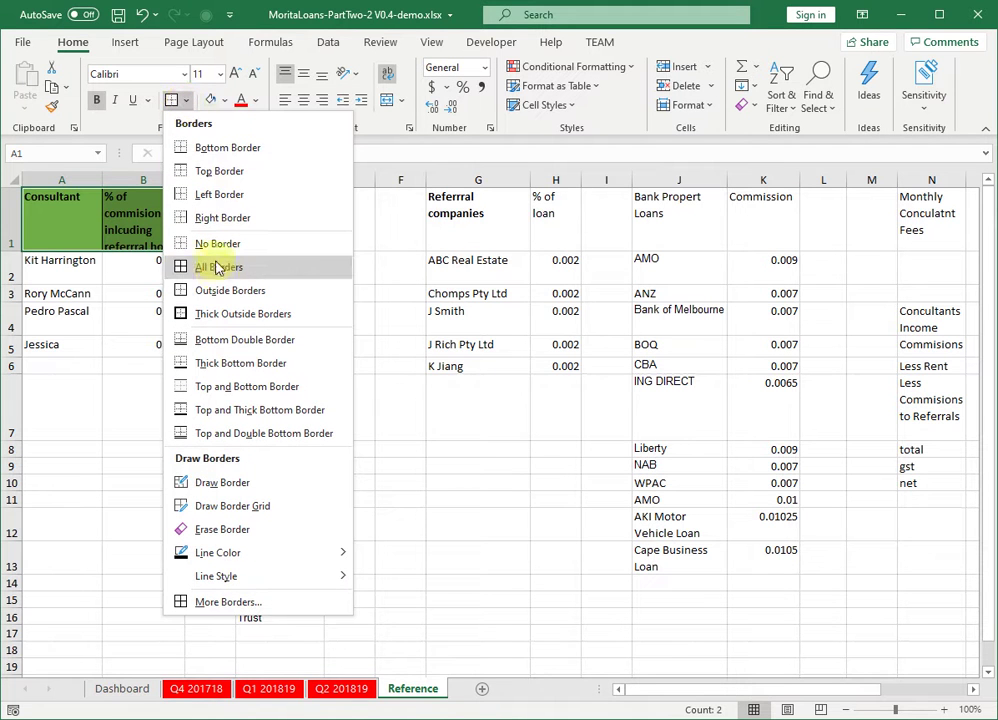
left_click(200, 290)
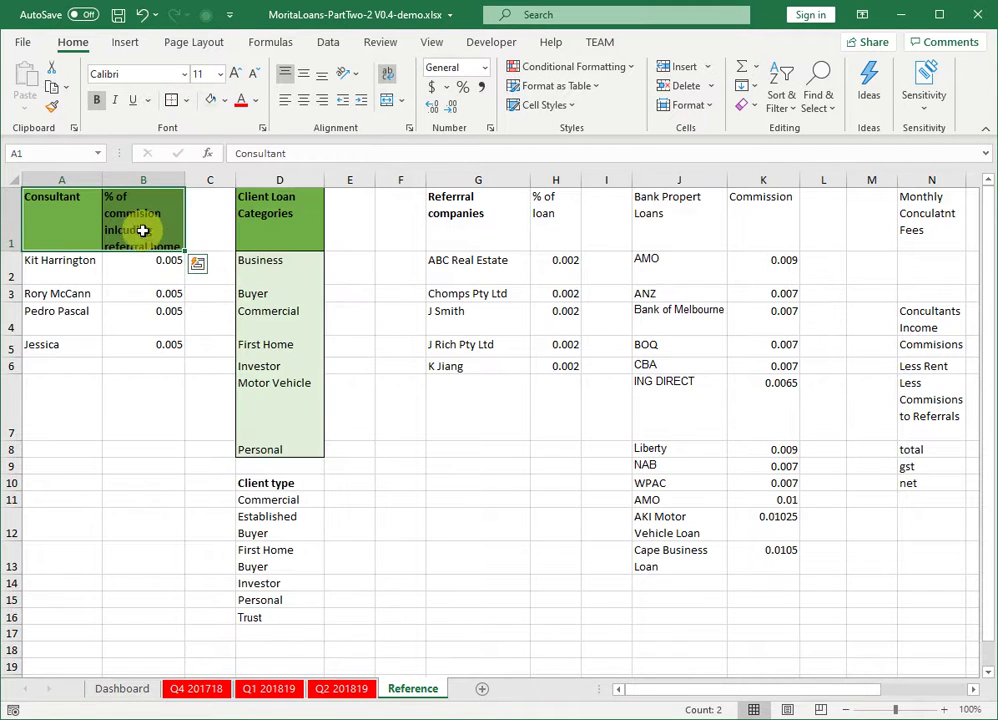
left_click(186, 101)
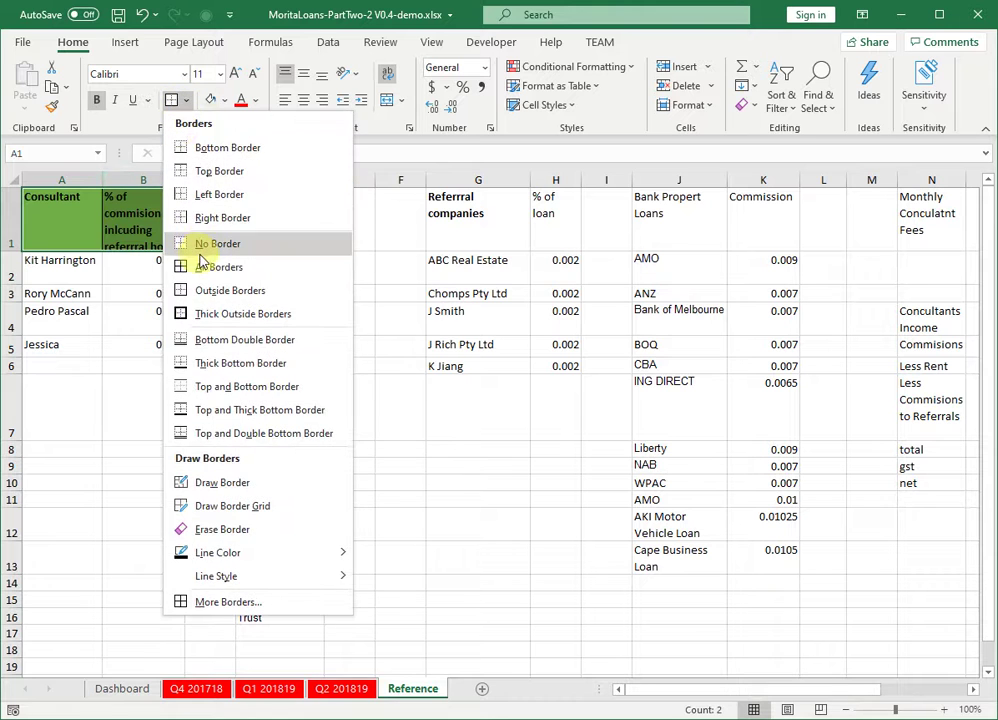
left_click(203, 243)
Try thick outside borders around the header cells A1:B1
left_click(107, 212)
left_click_drag(71, 207, 134, 216)
left_click(183, 101)
left_click(230, 314)
left_click(113, 311)
Outline the header cells A1:B1 and the consultant rows A2:B5 with outside borders
left_click_drag(67, 209, 167, 191)
left_click(181, 100)
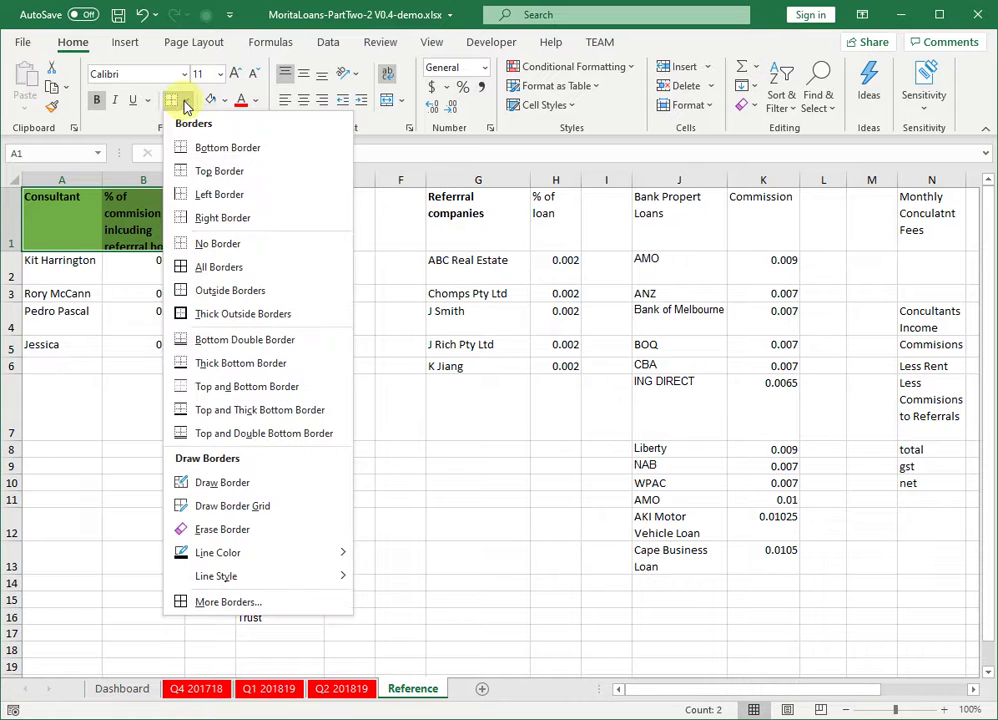
left_click(189, 264)
left_click_drag(74, 265, 131, 348)
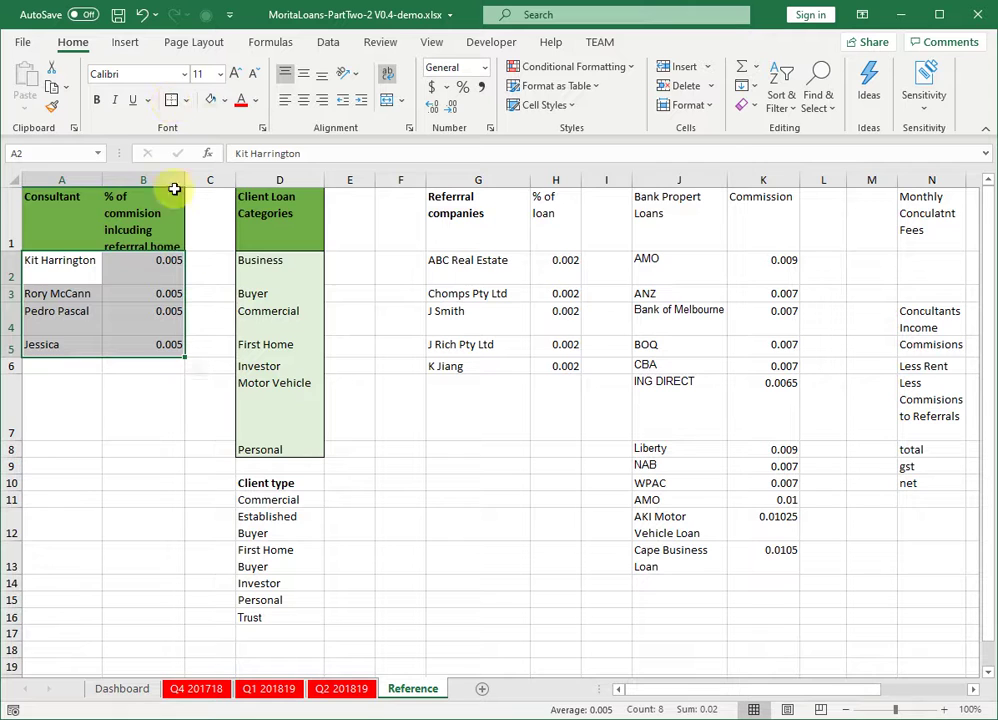
left_click(264, 273)
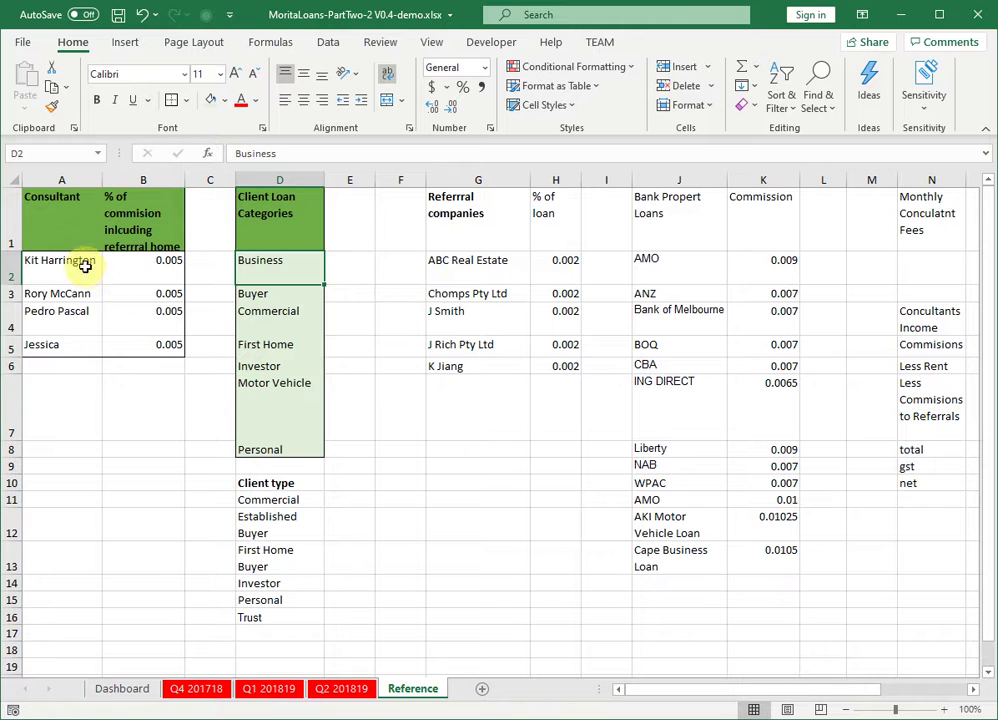
Fill the consultant rows A2:B5 with the same light green as the loan category entries
left_click_drag(66, 262, 131, 343)
left_click(210, 102)
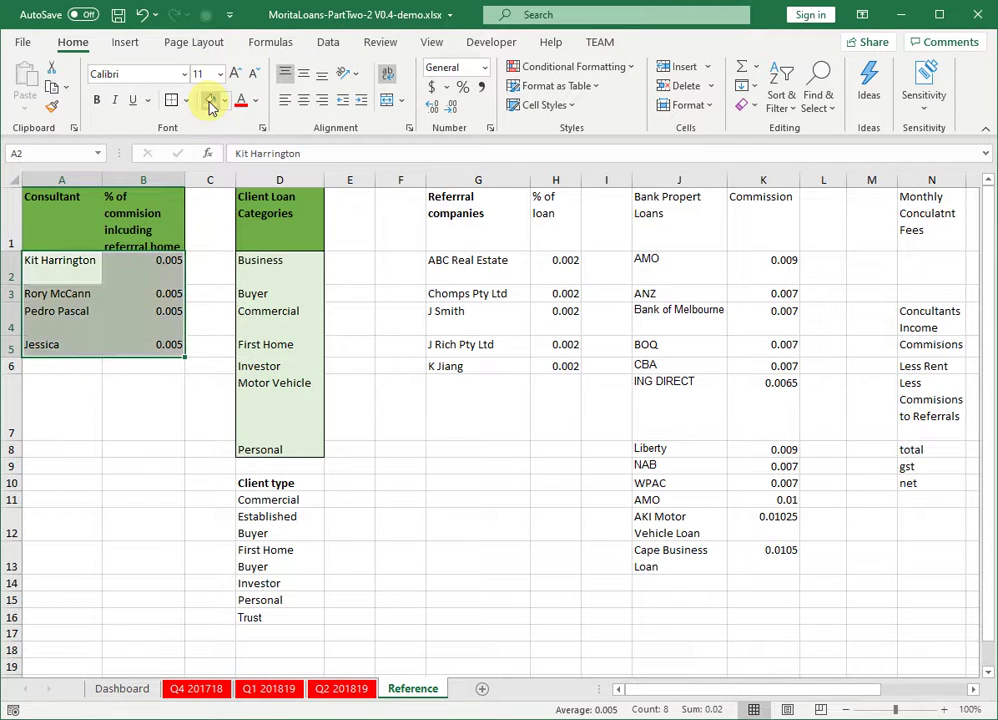
left_click(212, 342)
left_click(142, 420)
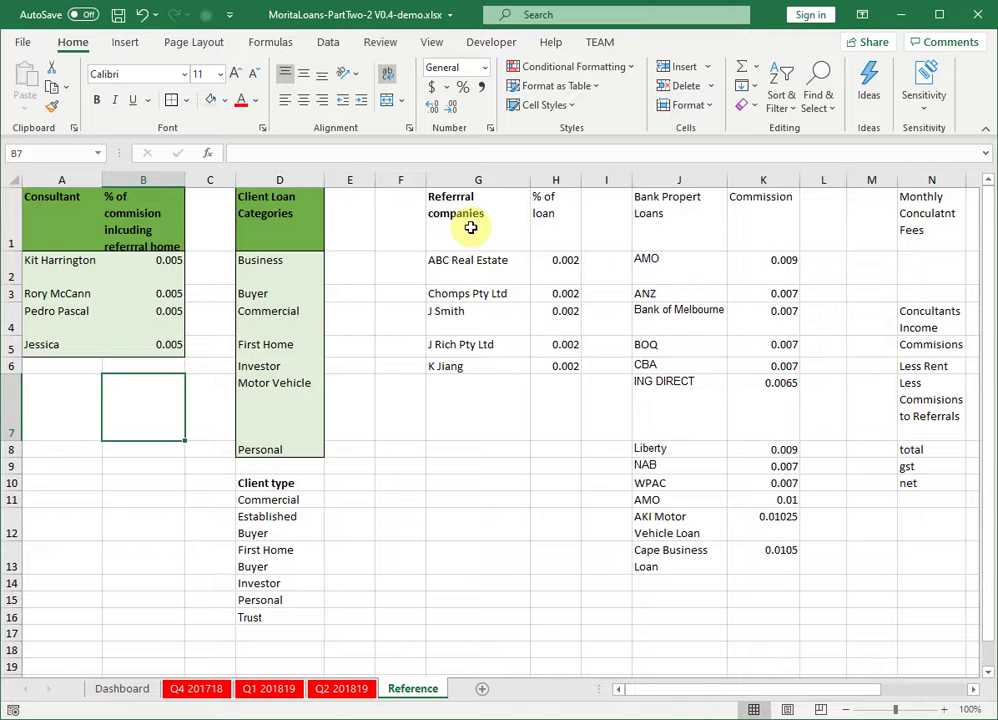
Copy the header formatting of cells A1:B1 onto the referral companies headers G1:H1
left_click_drag(84, 210, 131, 207)
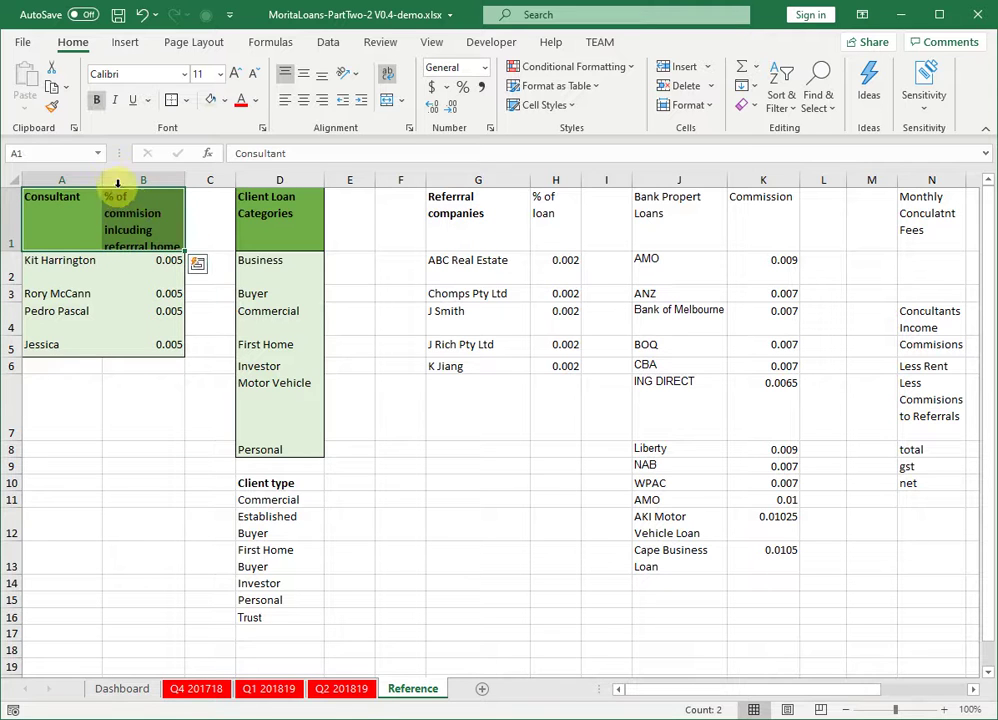
left_click(52, 109)
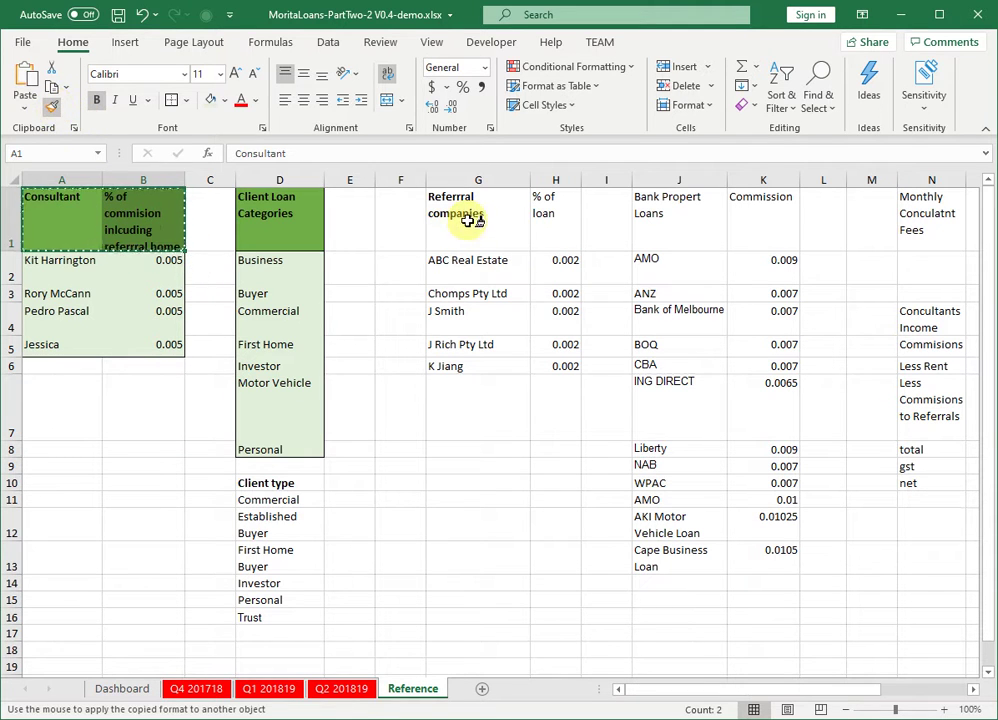
left_click_drag(488, 216, 531, 223)
Copy the formatting of the consultant rows A2:B5 onto the referral company rows G2:H6
left_click_drag(68, 261, 136, 345)
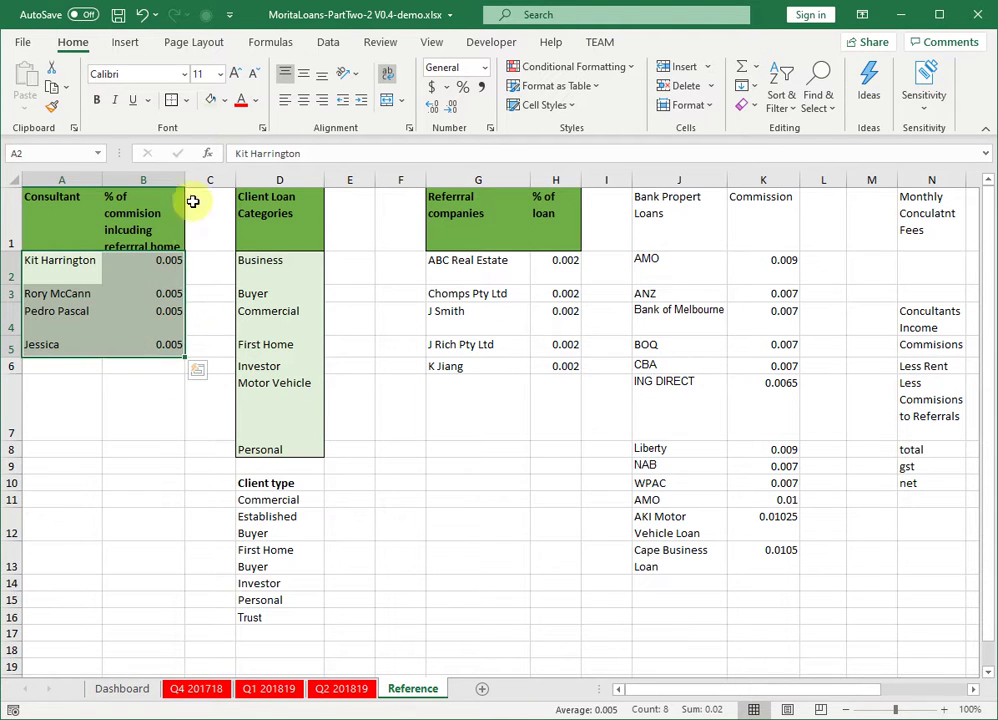
left_click(52, 109)
mouse_move(463, 261)
left_mouse_down()
mouse_move(488, 332)
mouse_move(530, 368)
left_mouse_up()
left_click(503, 390)
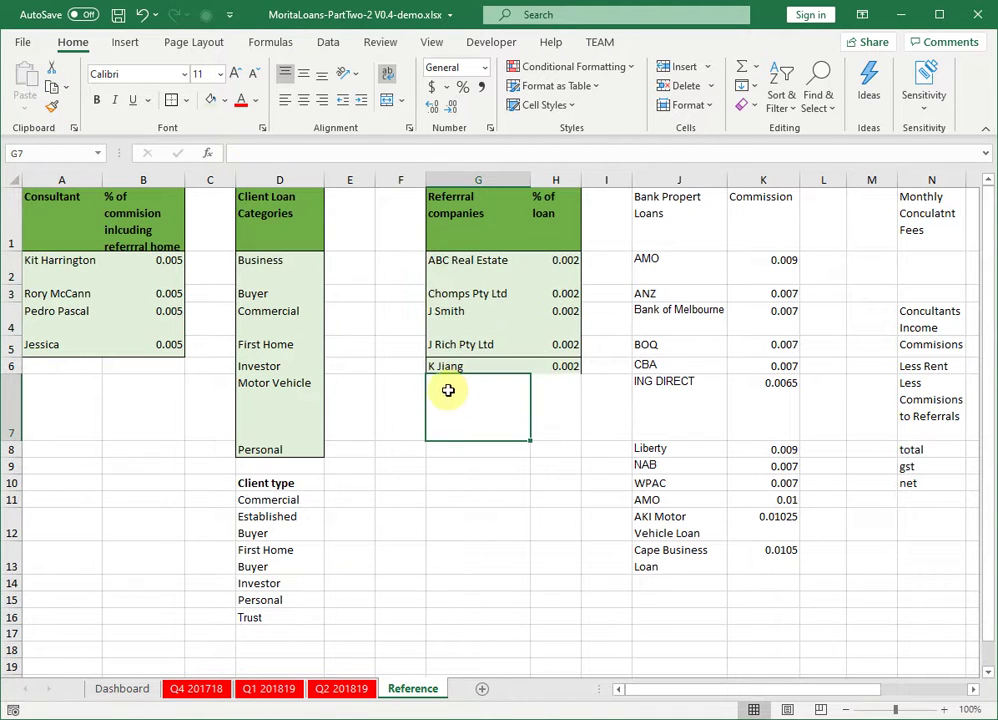
Clear the borders from G5:H5 and outline the referral company rows G2:H6 with outside borders
left_click_drag(455, 345, 549, 347)
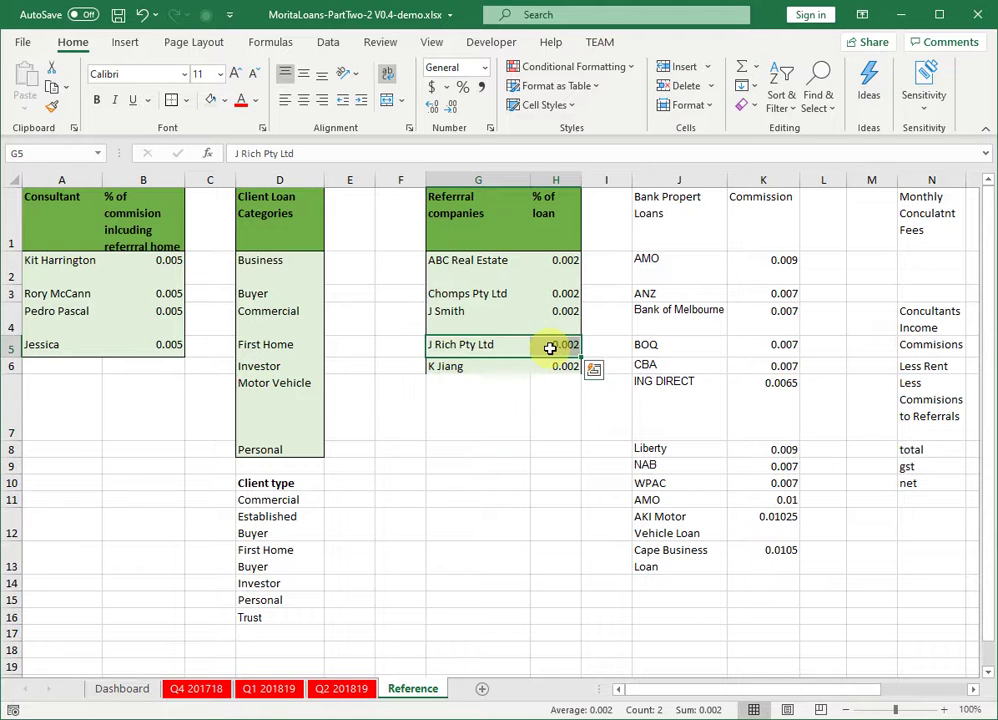
left_click(186, 100)
left_click(215, 243)
left_click_drag(470, 260, 540, 364)
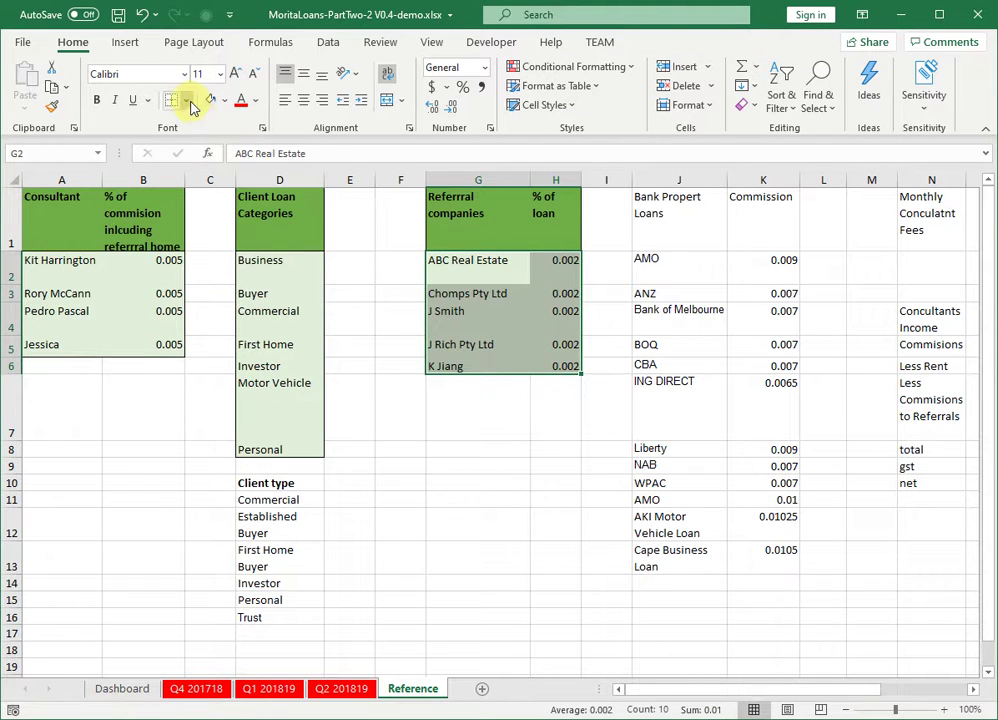
left_click(191, 101)
left_click(229, 290)
left_click(524, 420)
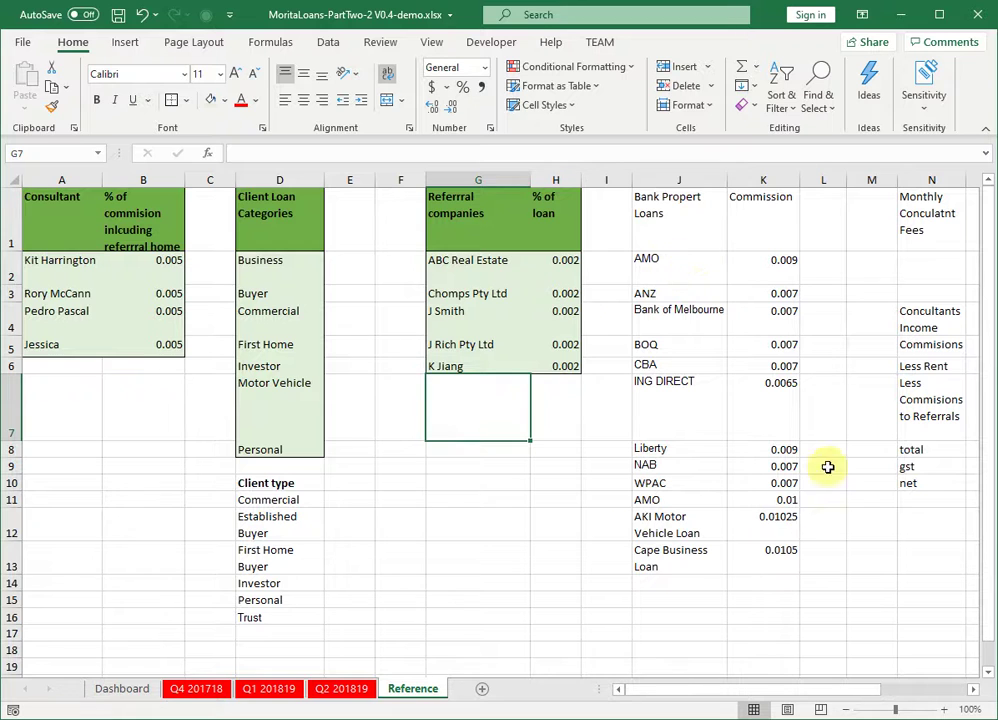
Copy the header formatting of G1:H1 onto the bank loans and commission headers J1:K1
left_click(668, 222)
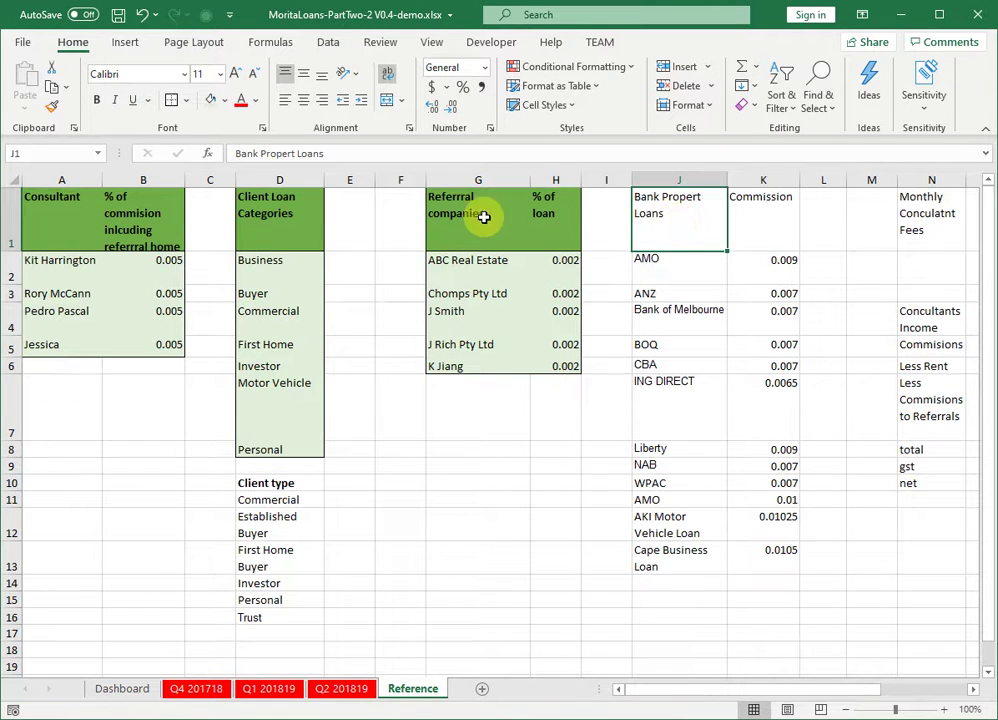
left_click_drag(462, 216, 542, 220)
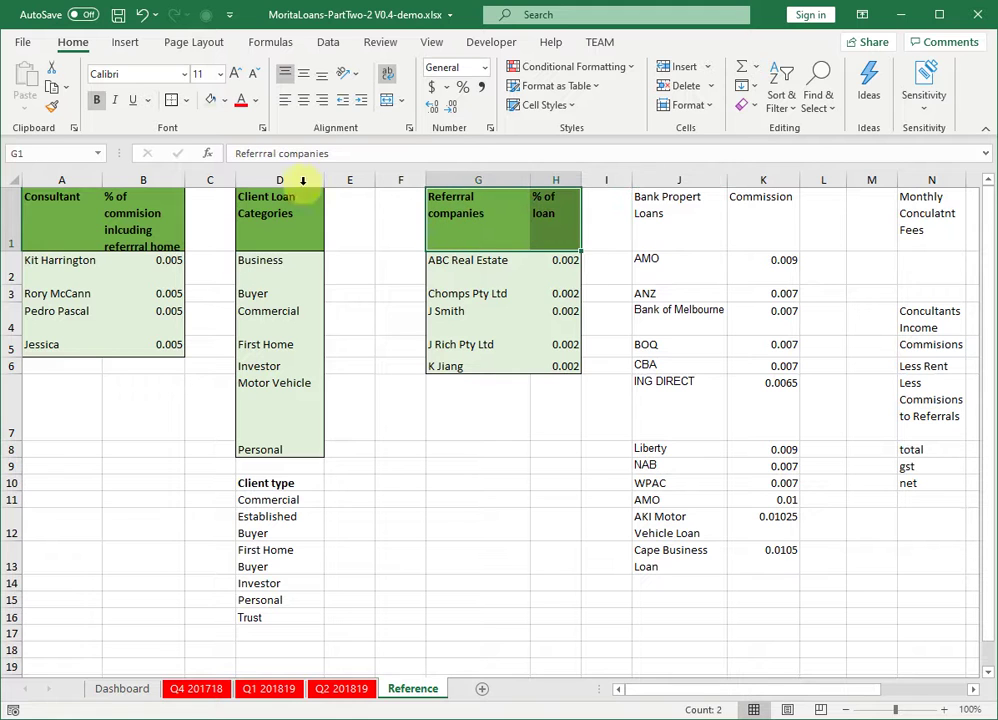
left_click(53, 107)
left_click_drag(664, 204, 737, 225)
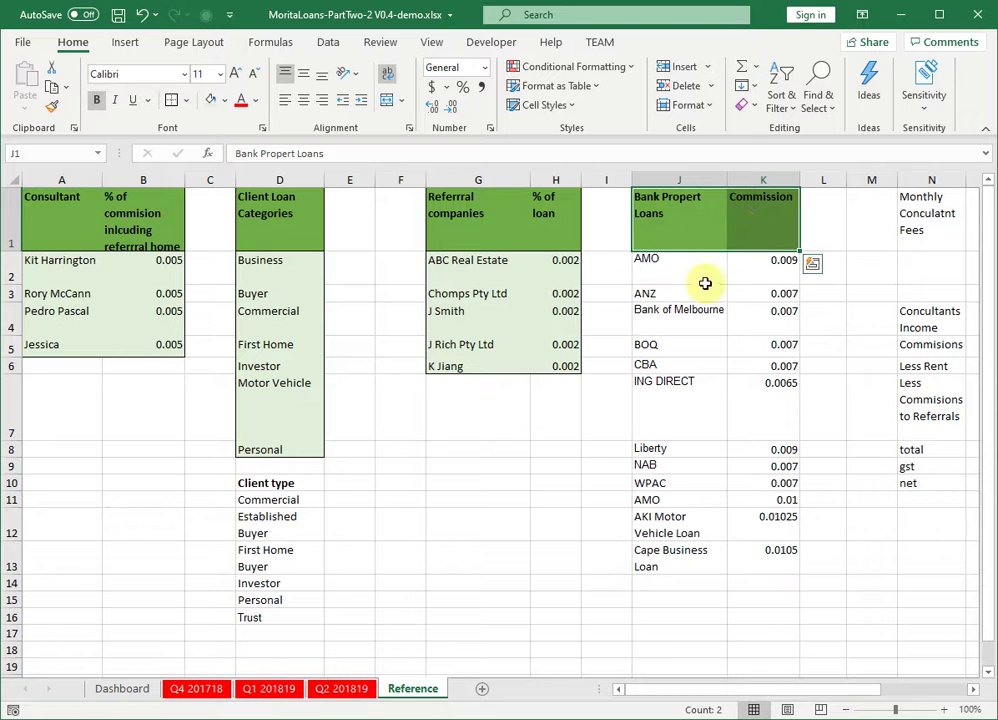
Outline the bank commission rows J2:K13 with outside borders and fill them with the same light green
left_click_drag(674, 264, 753, 562)
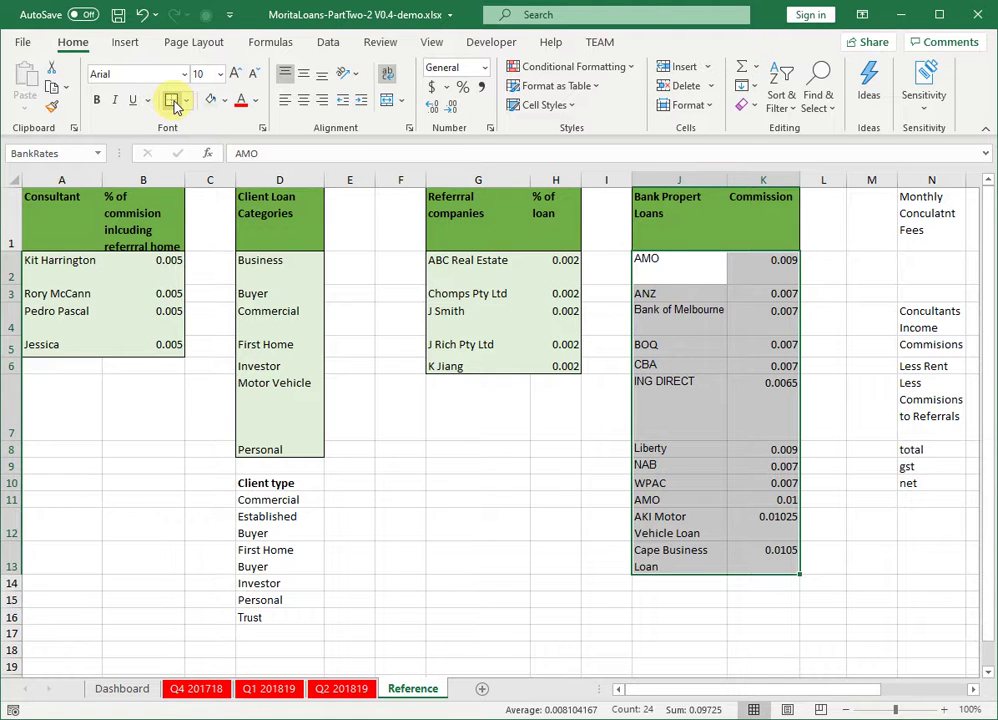
left_click(211, 104)
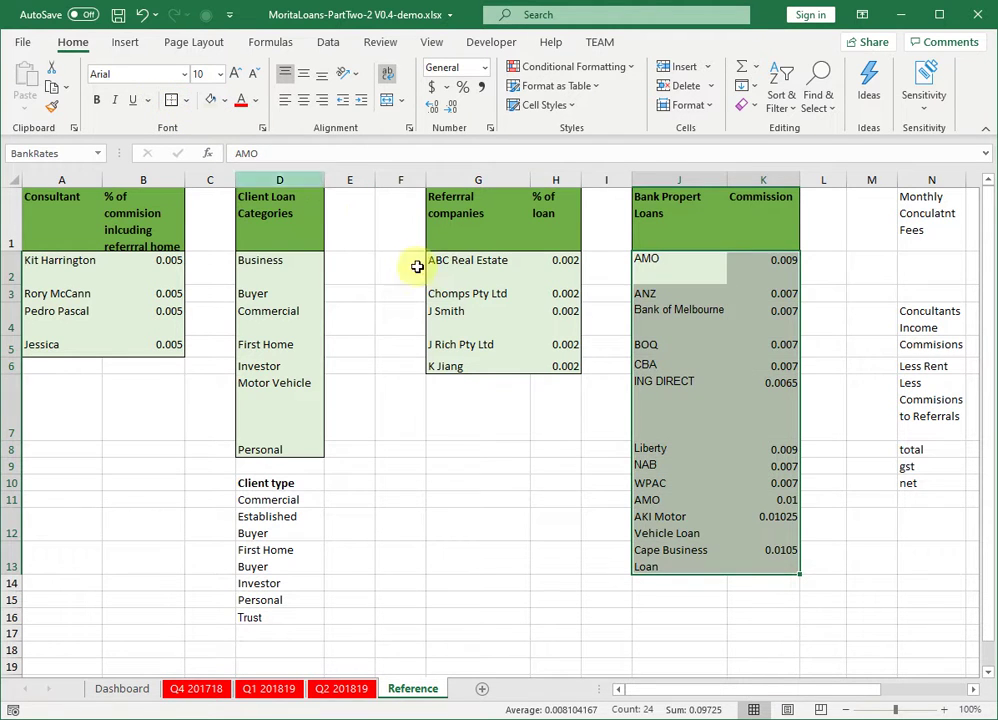
left_click(524, 467)
Copy the Client Loan Categories header formatting from D1 onto the Client type header in D10
scroll(496, 546, "down", 1)
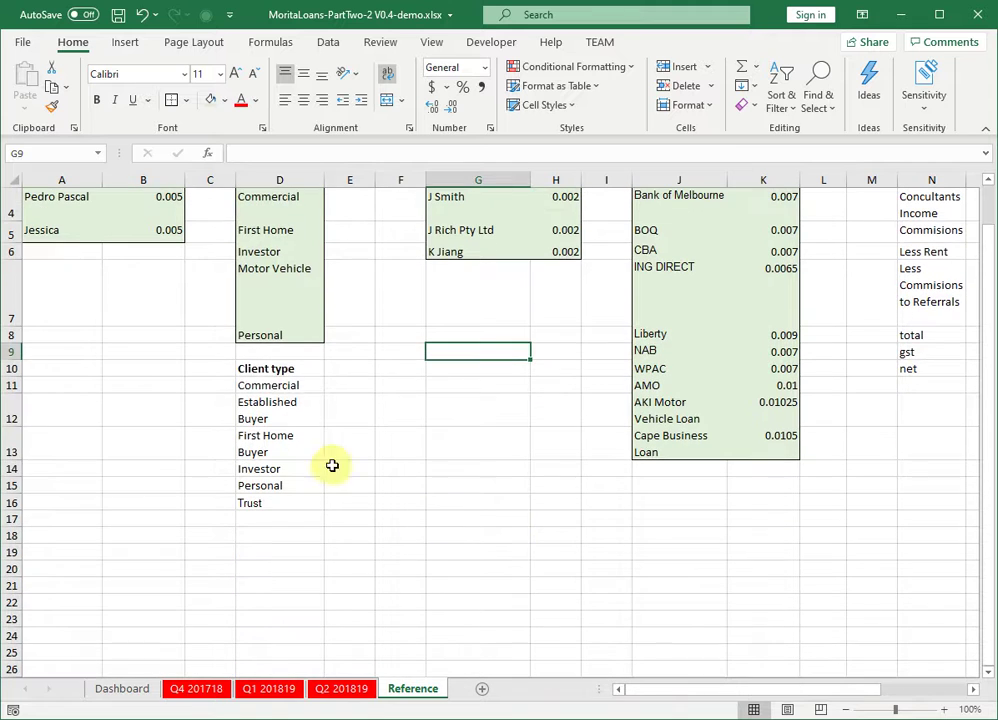
left_click(283, 370)
scroll(470, 378, "up", 1)
left_click(274, 218)
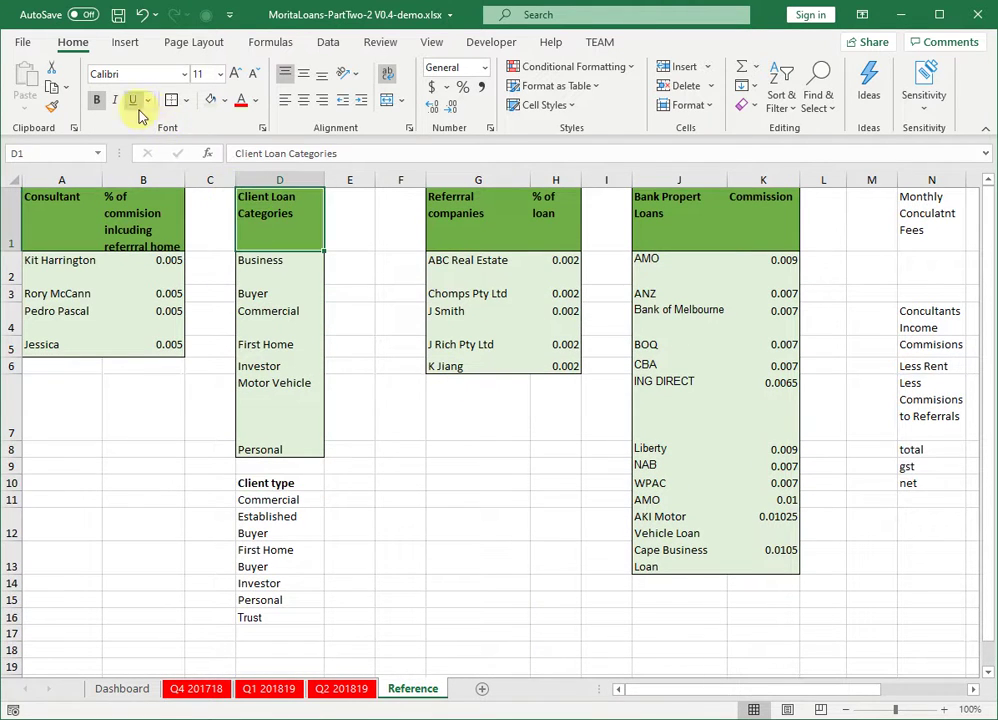
left_click(54, 106)
scroll(452, 352, "down", 2)
left_click(270, 291)
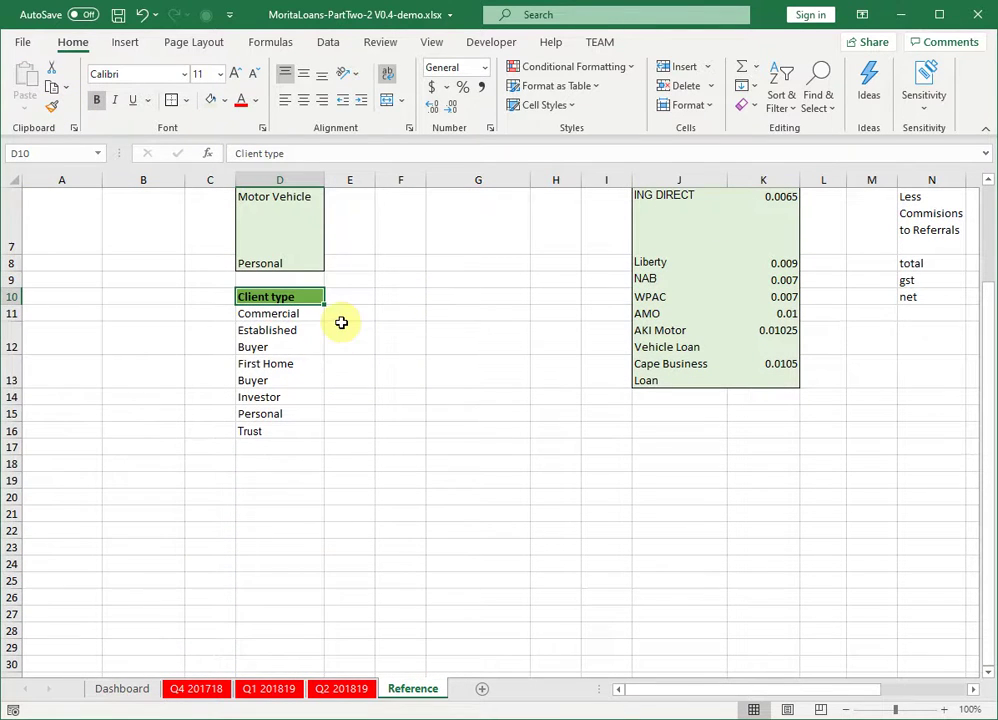
Give the client type entries D11:D16 the light green fill and outside borders
left_click_drag(312, 314, 310, 428)
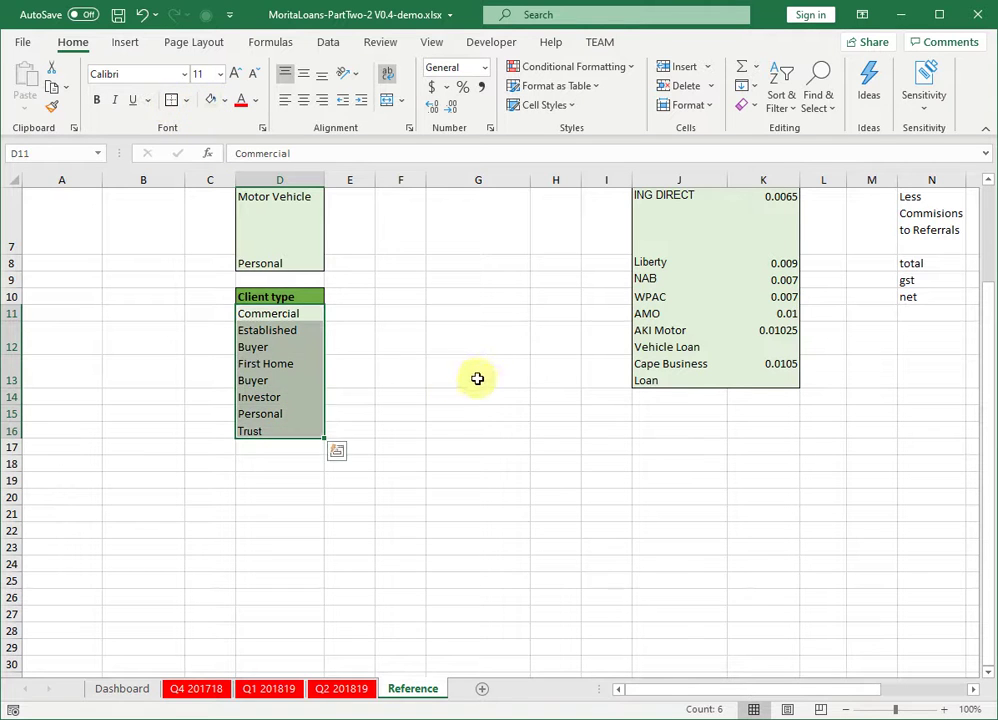
scroll(479, 379, "up", 2)
Copy the D1 header formatting onto the monthly fees header N1, and give O1 the light green fill and outside borders
left_click_drag(718, 690, 833, 697)
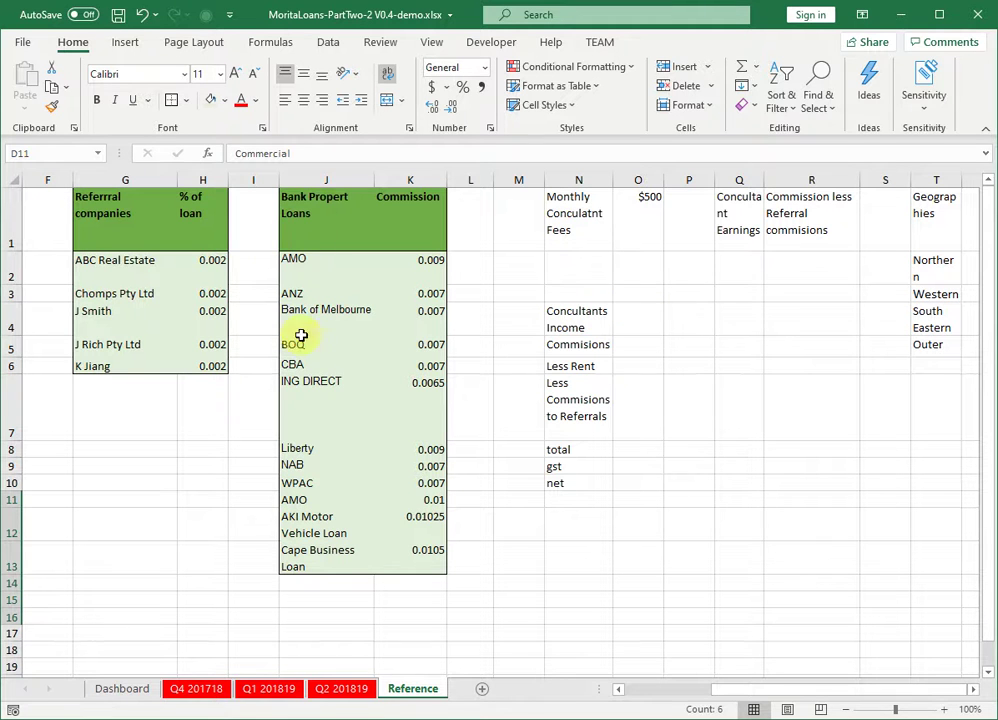
left_click_drag(765, 688, 697, 684)
left_click(130, 218)
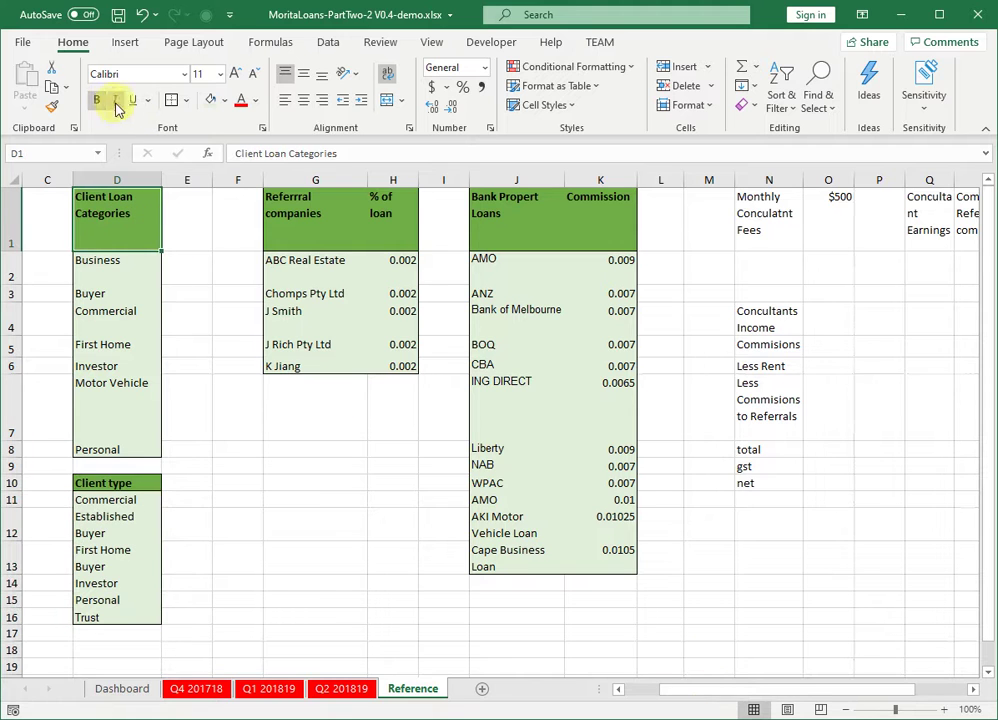
left_click(780, 225)
left_click(828, 240)
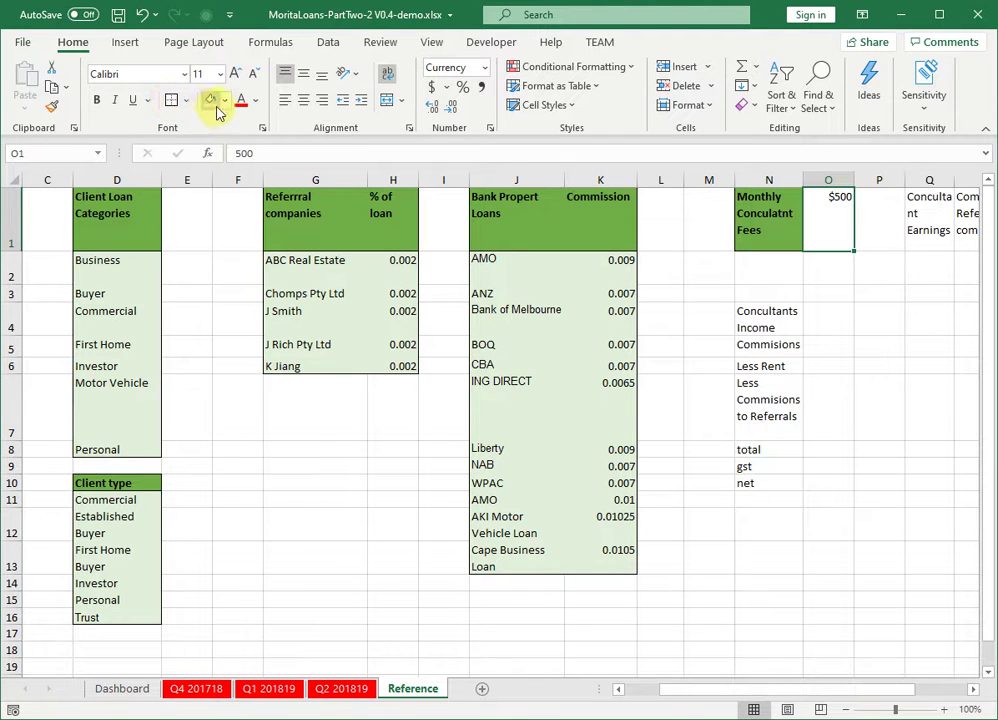
Review the unformatted income rows N4:N10, the earnings headers Q1:R1 and the Geographies list in column T
left_click_drag(860, 691, 874, 688)
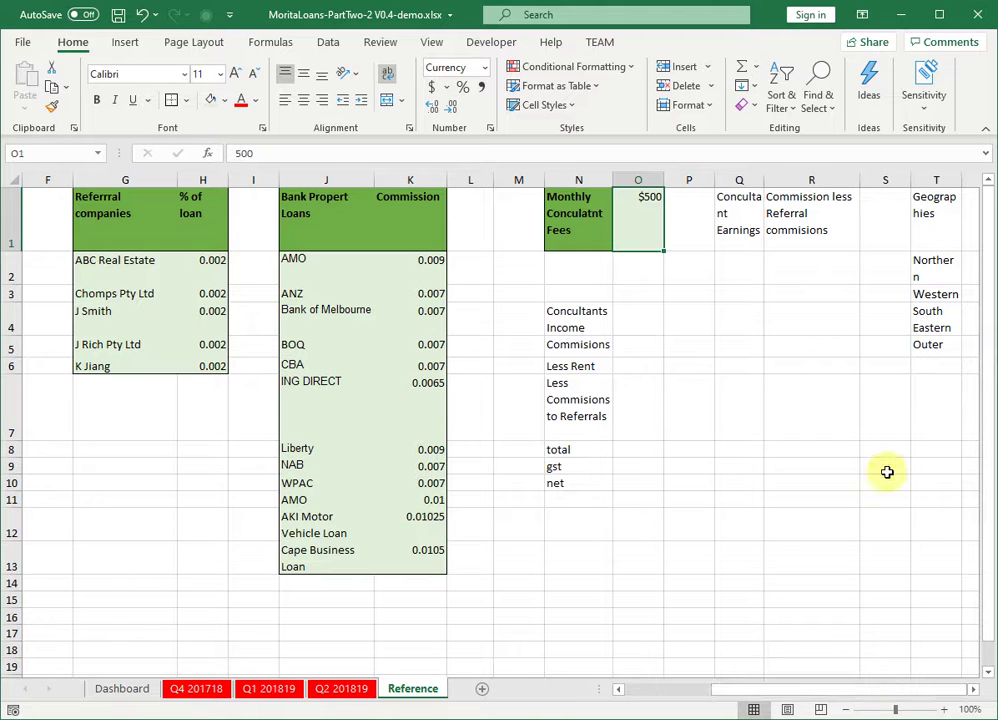
left_click_drag(578, 319, 584, 488)
left_click(577, 530)
left_click_drag(593, 325, 577, 495)
left_click(702, 523)
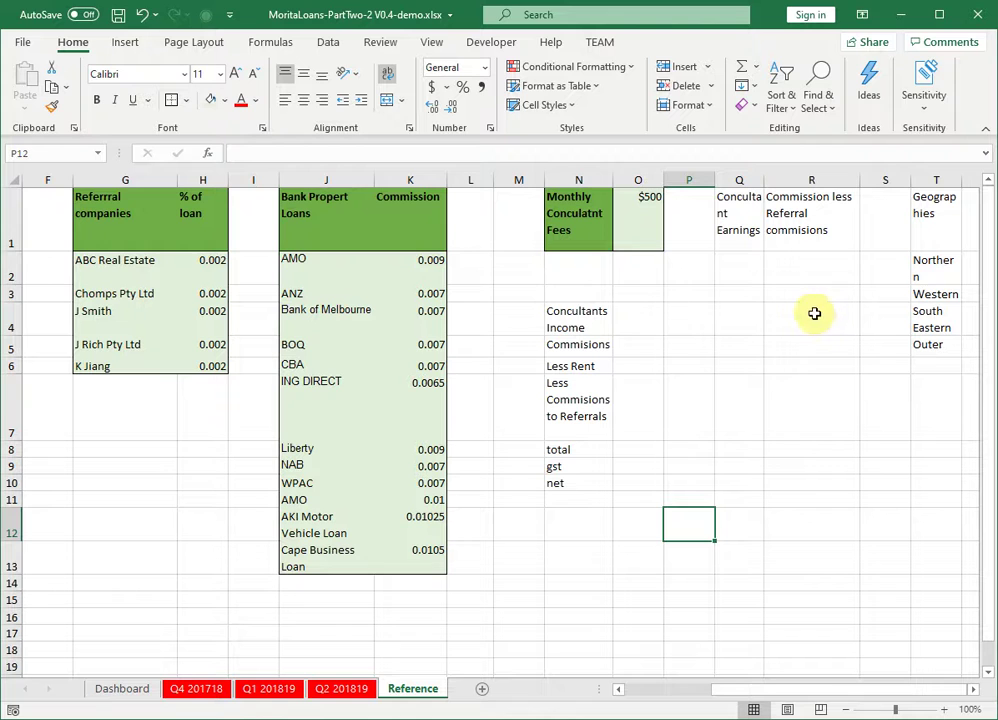
left_click(758, 229)
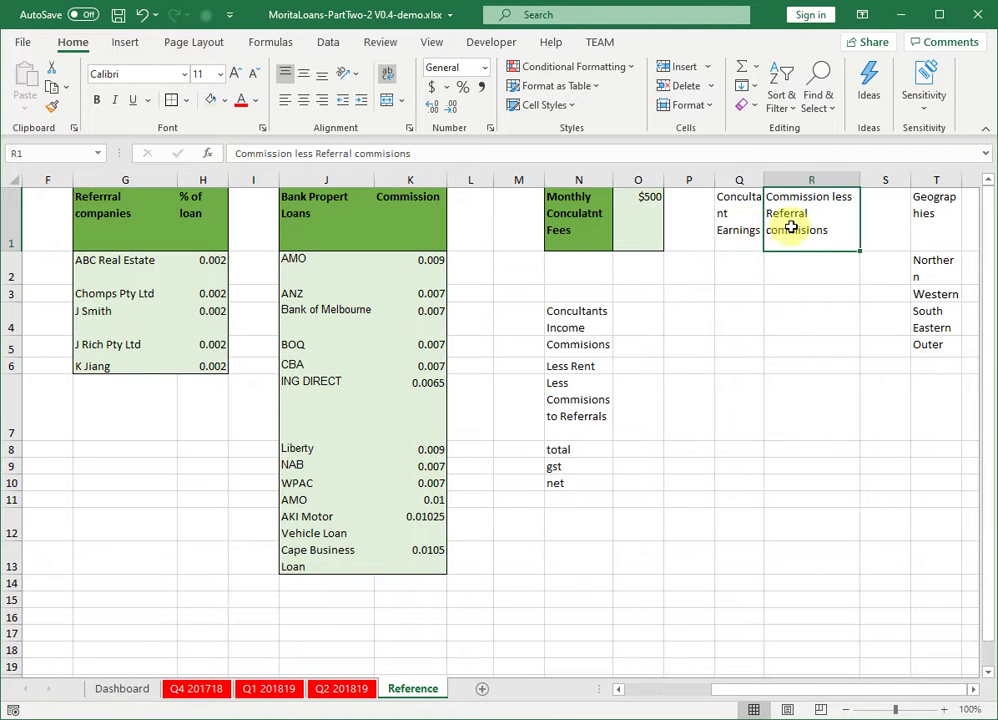
left_click(749, 218)
left_click(784, 229)
left_click(749, 232)
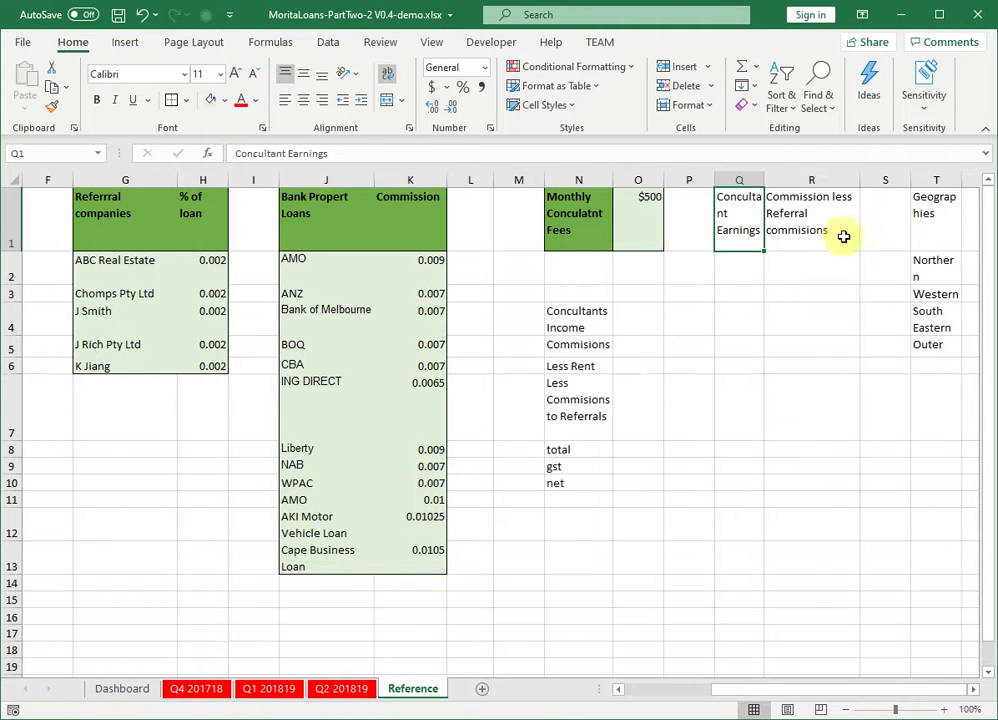
left_click(757, 276)
left_click(798, 272)
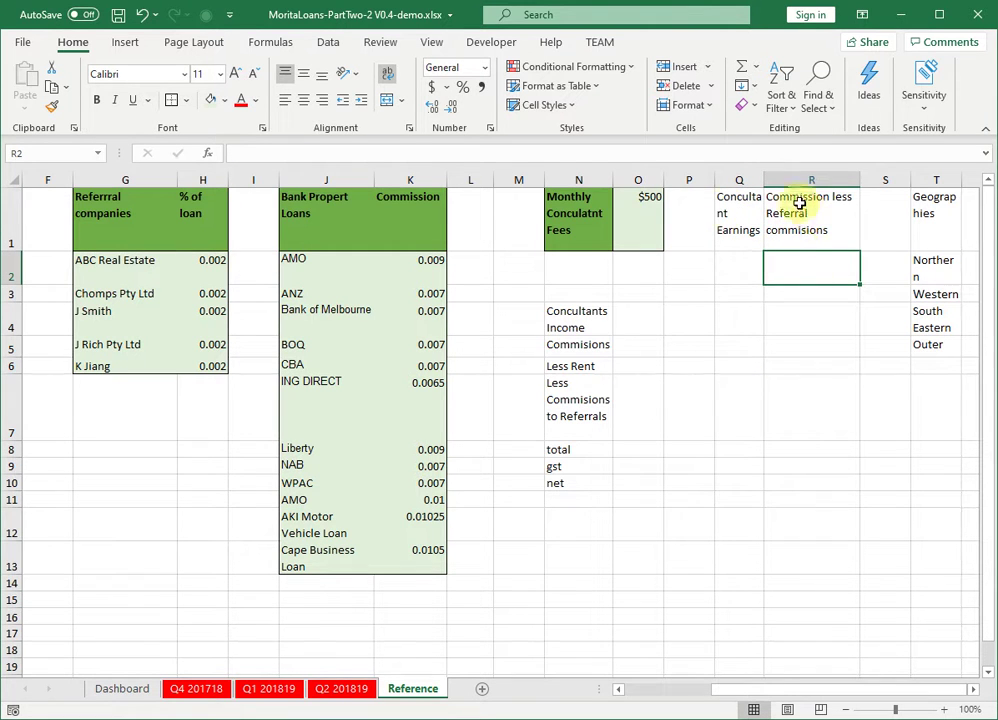
left_click_drag(893, 690, 887, 675)
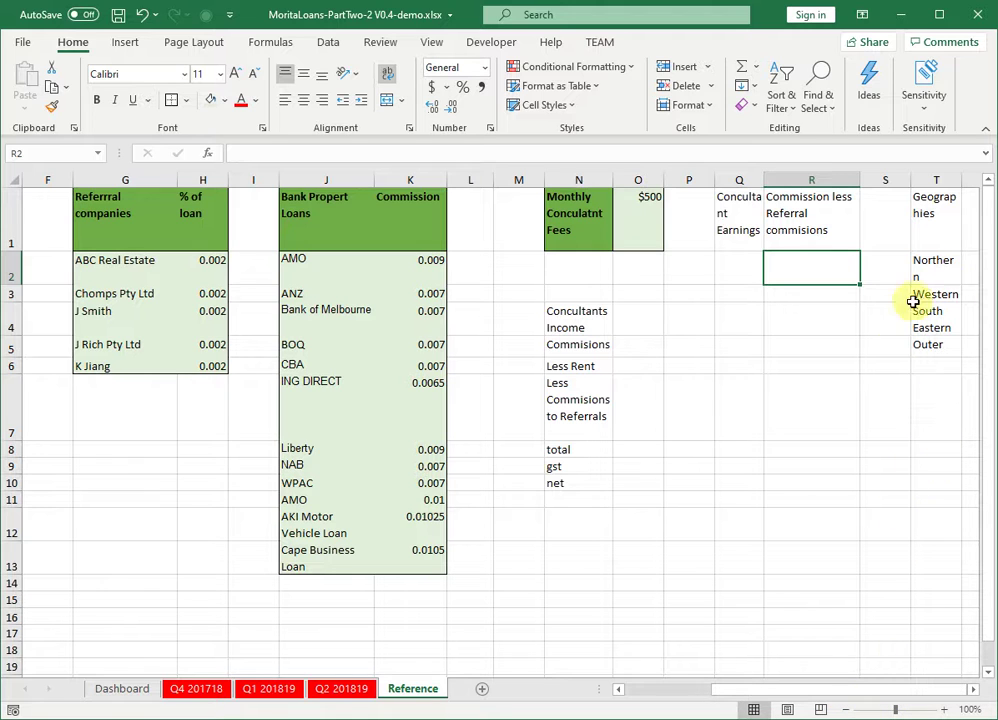
left_click(932, 228)
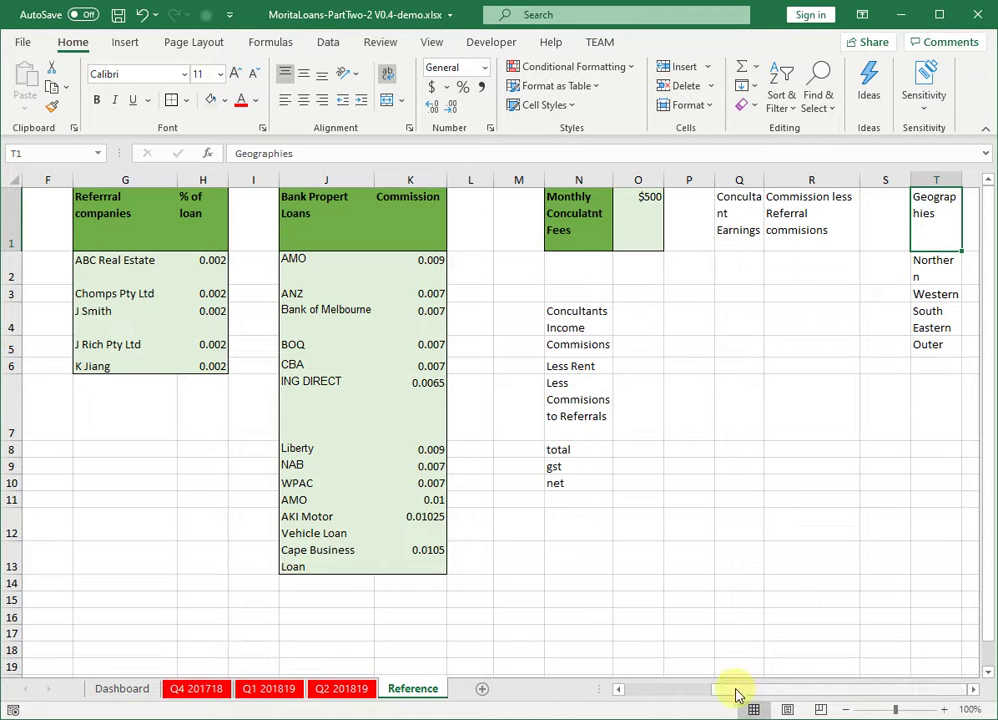
left_click_drag(736, 694, 641, 703)
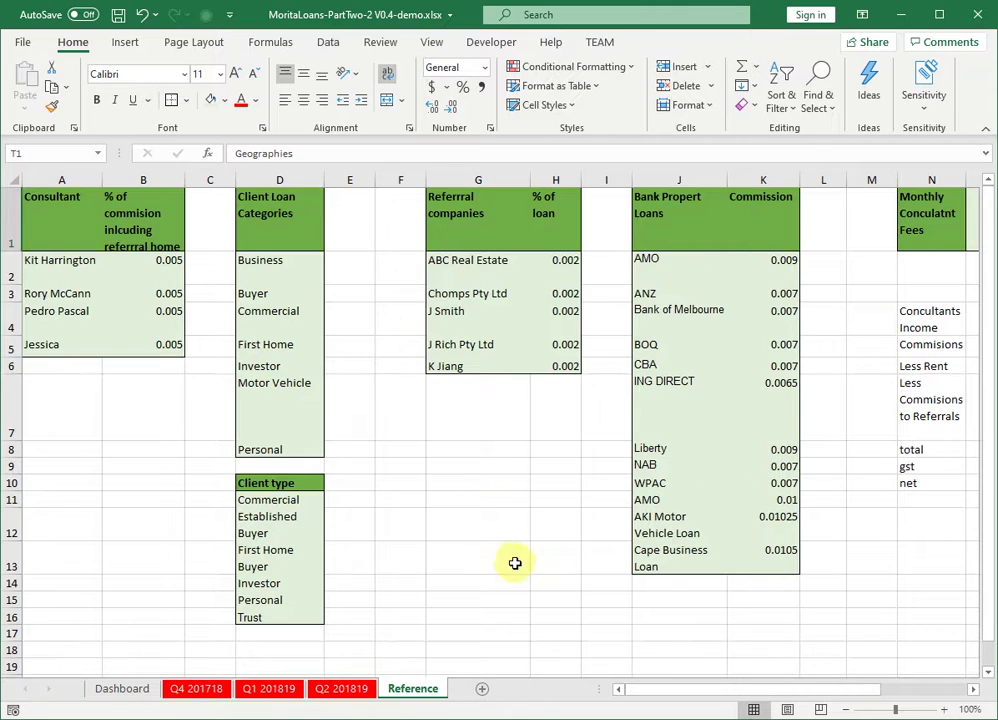
Color the Reference sheet tab dark red
left_click(343, 690)
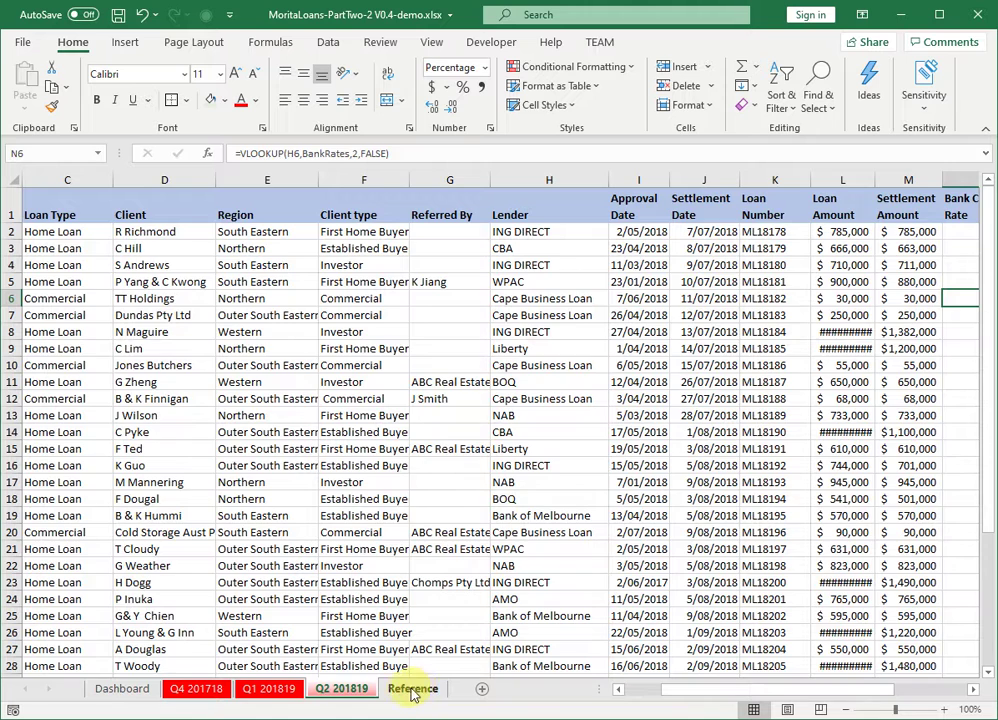
left_click(414, 690)
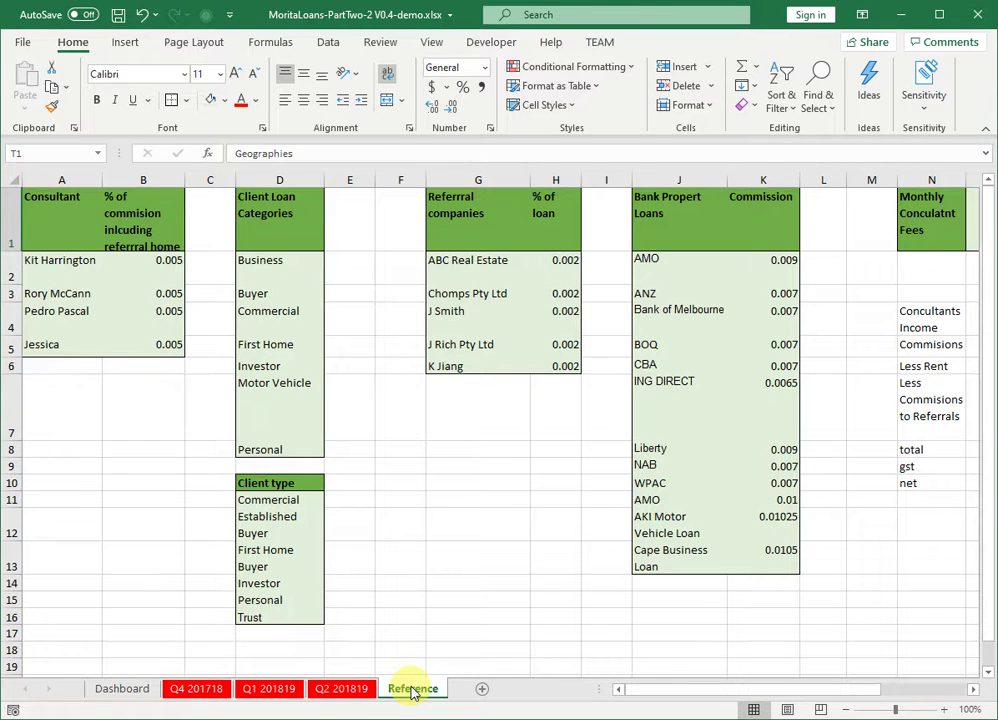
right_click(414, 693)
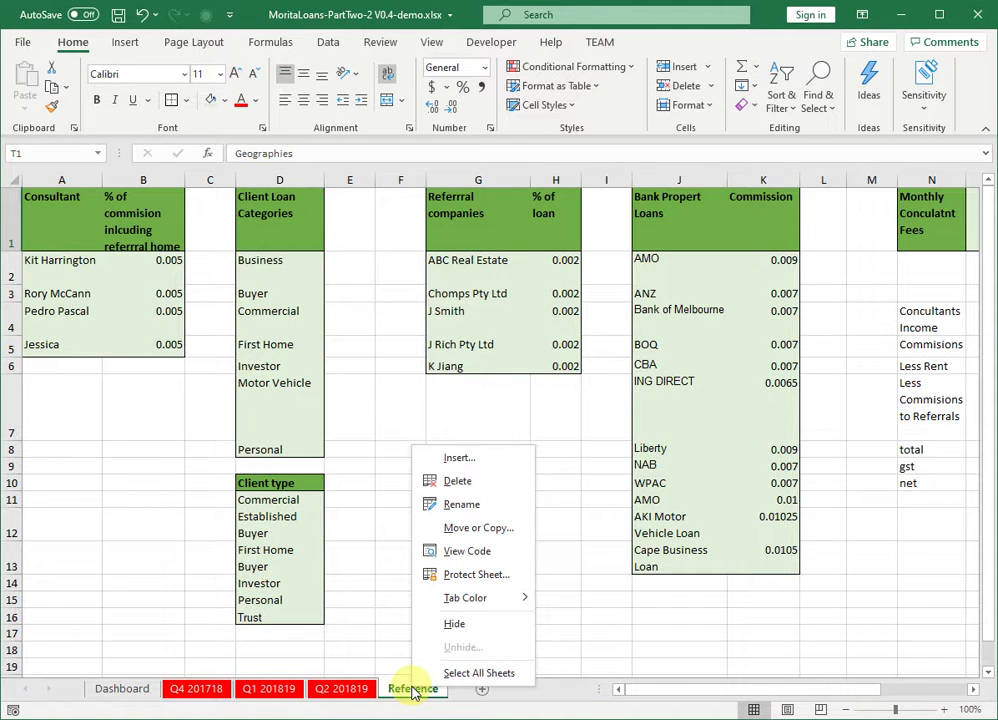
mouse_move(472, 606)
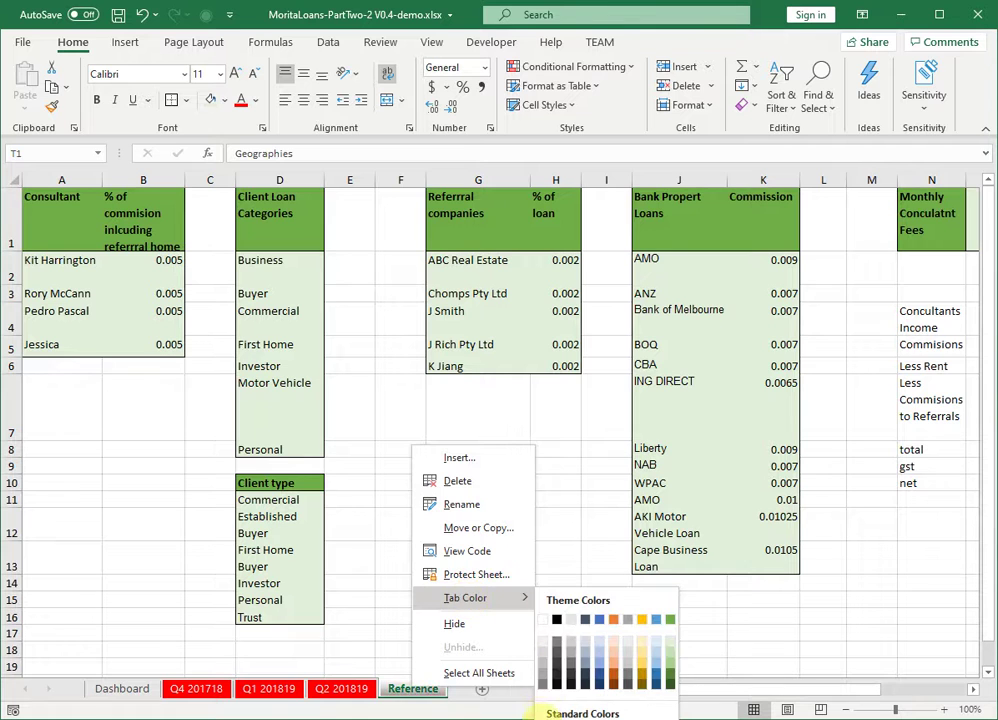
left_click(450, 697)
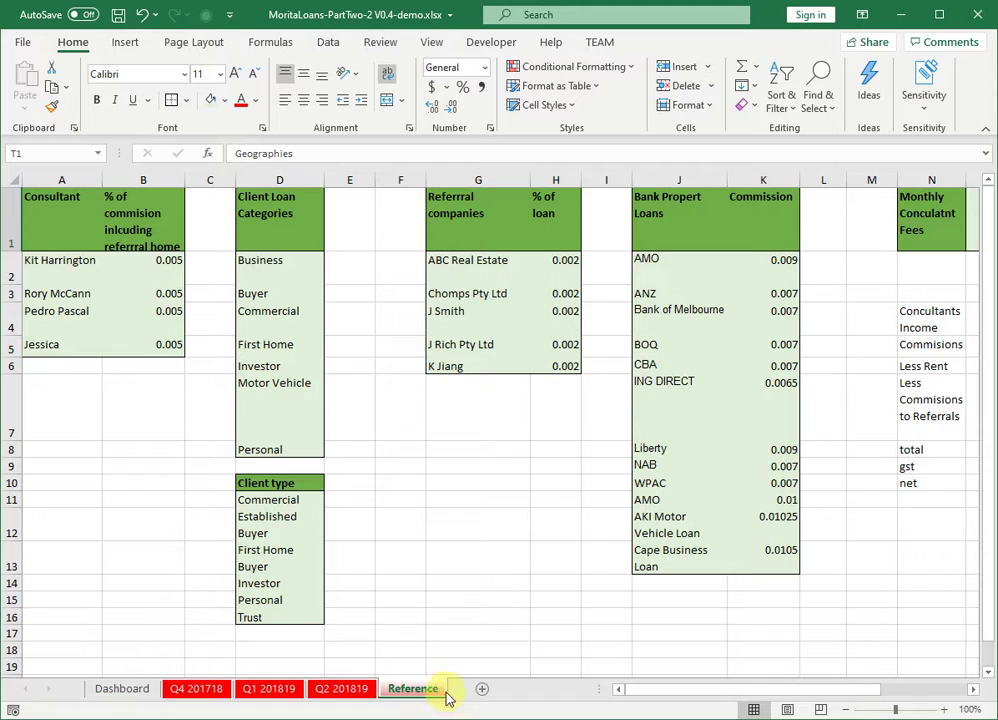
Compare the Reference sheet tab's color with the quarterly sheets and open the Q4 201718 sheet
left_click(340, 688)
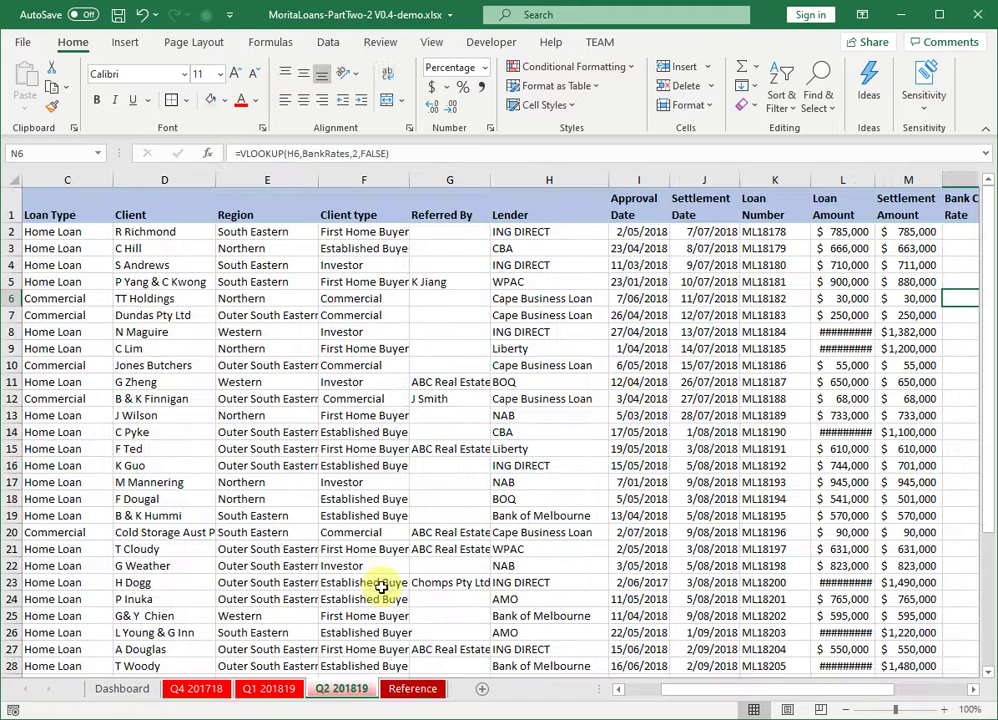
left_click(412, 689)
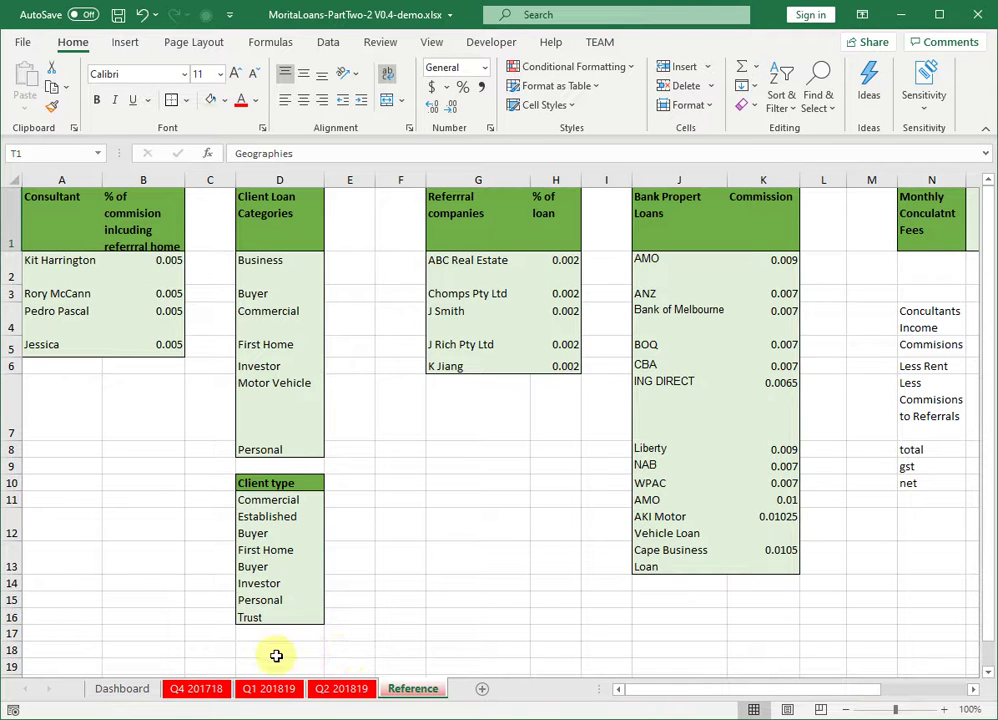
left_click(200, 689)
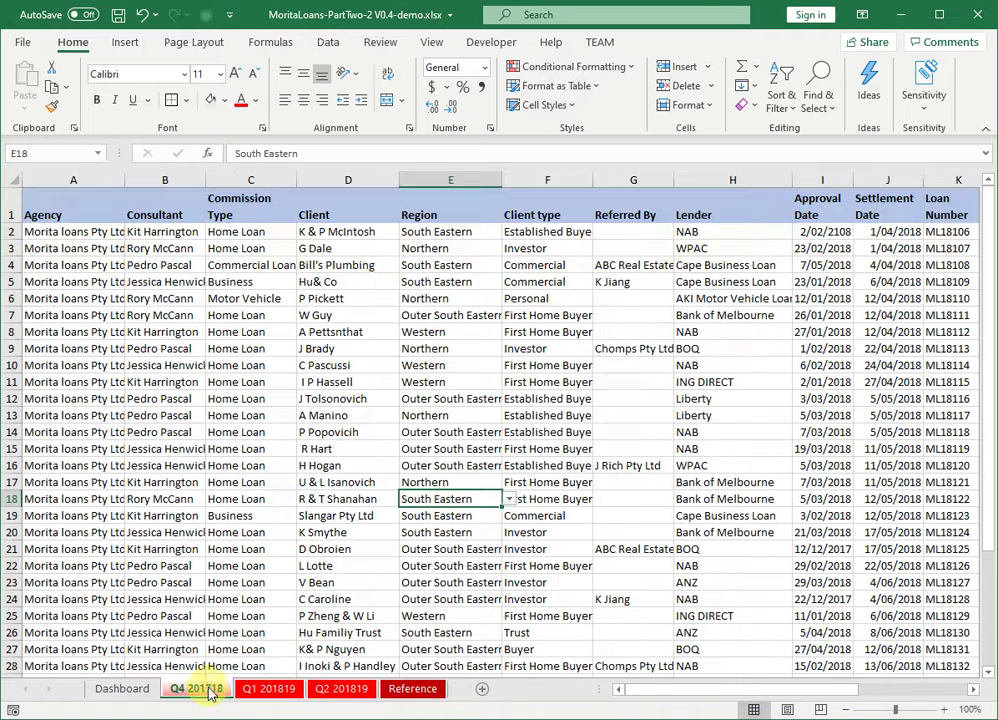
Color the Q4 201718, Q1 201819 and Q2 201819 sheet tabs Green, Accent 6, Darker 25% as a group, and ungroup the sheets
left_click(268, 690, "ctrl")
left_click(338, 692, "ctrl")
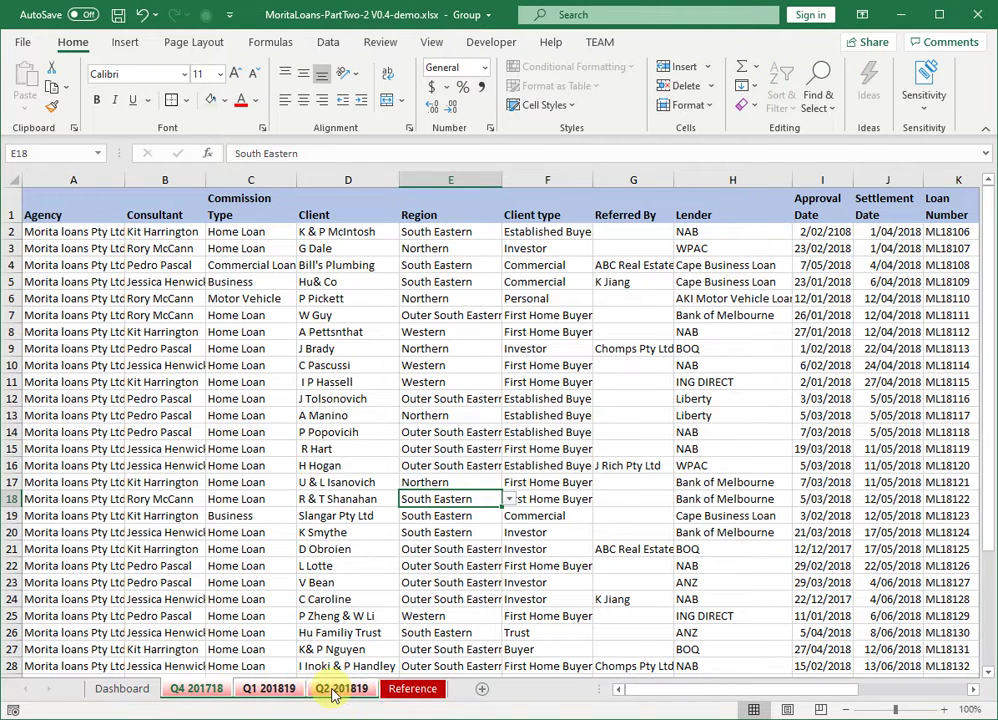
right_click(333, 694)
mouse_move(366, 588)
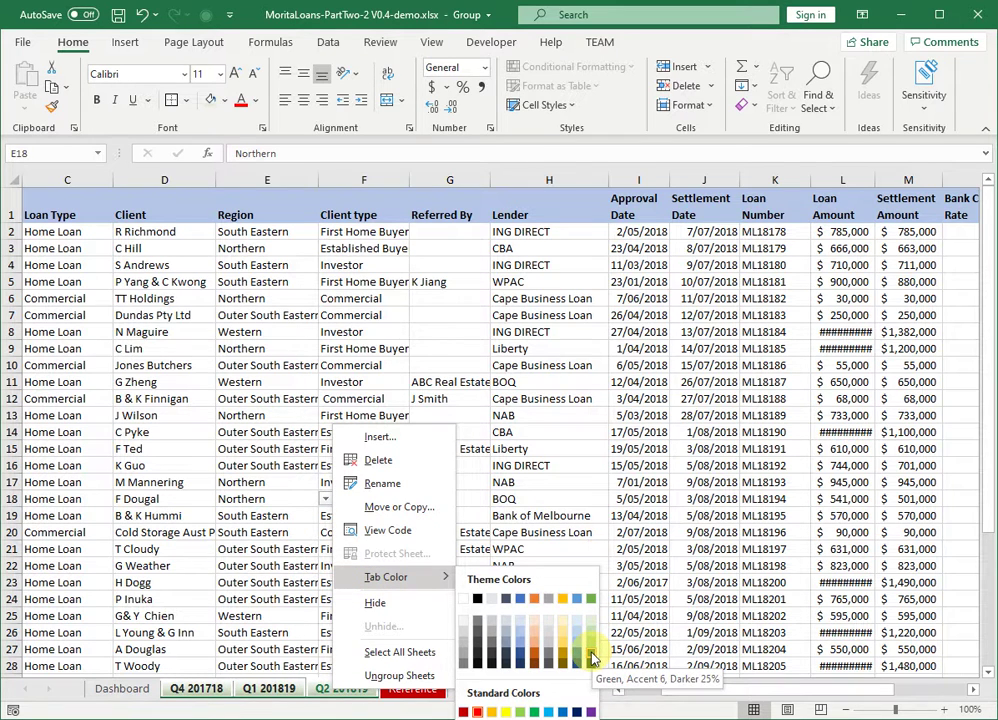
left_click(592, 657)
left_click(152, 690)
Look through the Q4 201718, Q1 201819 and Q2 201819 sheets, comparing their contents and tab colors
left_click(196, 688)
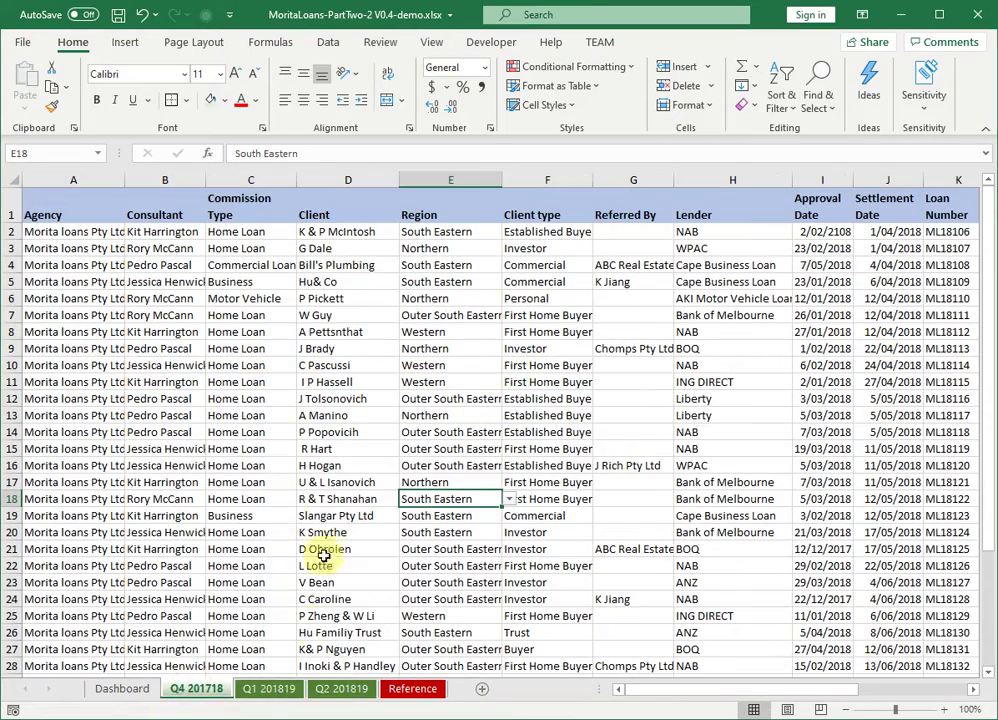
left_click(265, 695)
left_click(336, 693)
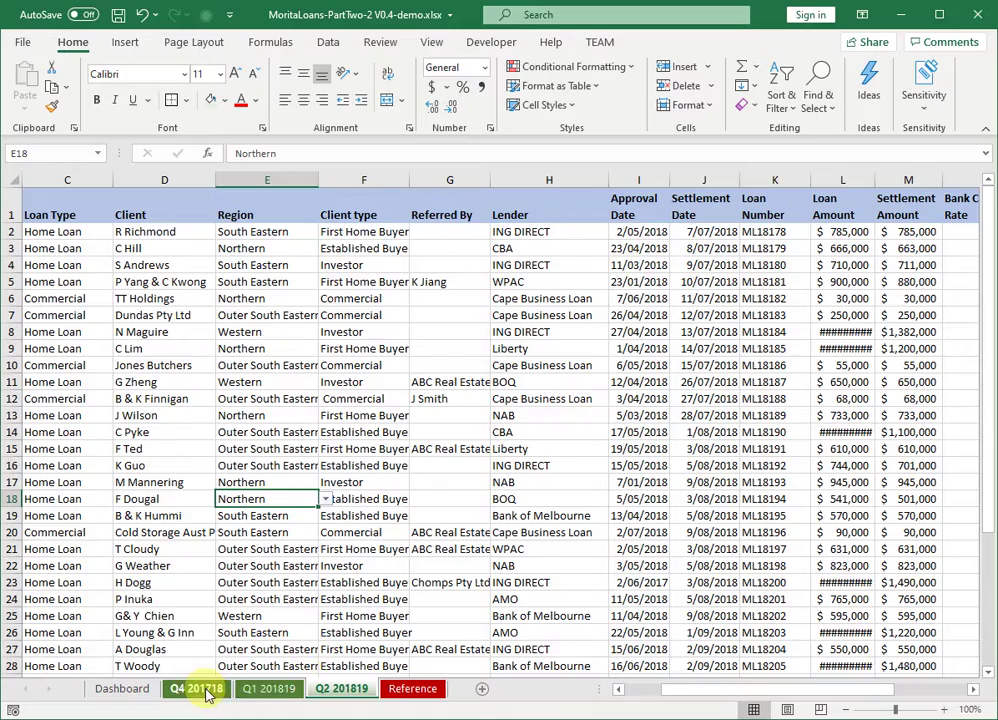
left_click(207, 692)
left_click(268, 690)
left_click(330, 690)
left_click(265, 690)
left_click(245, 690)
left_click(269, 690)
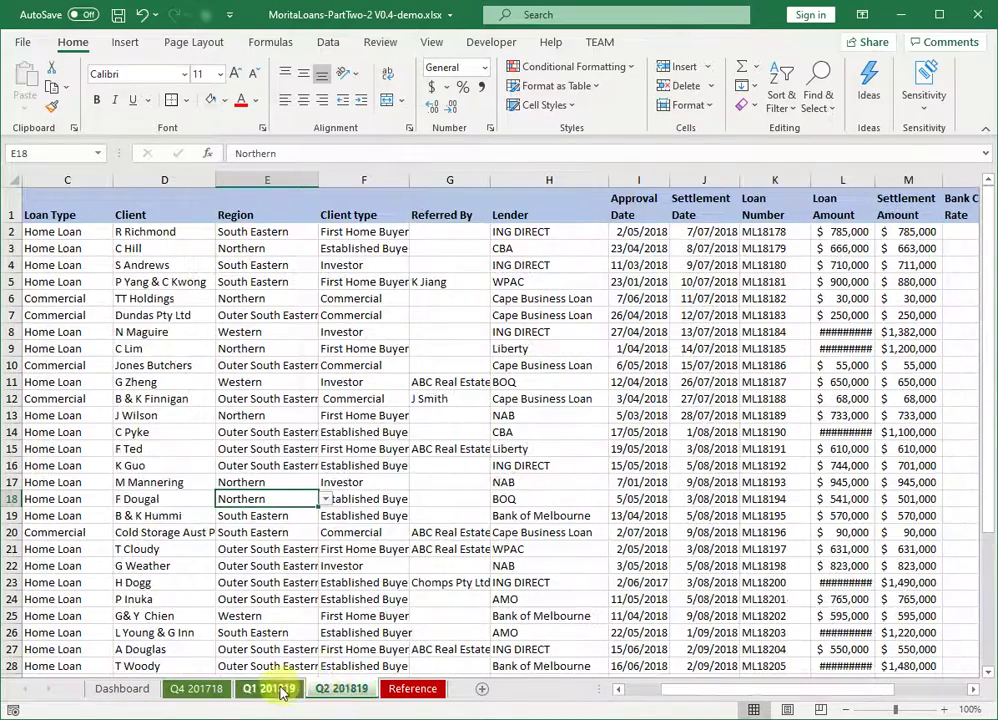
left_click(339, 690)
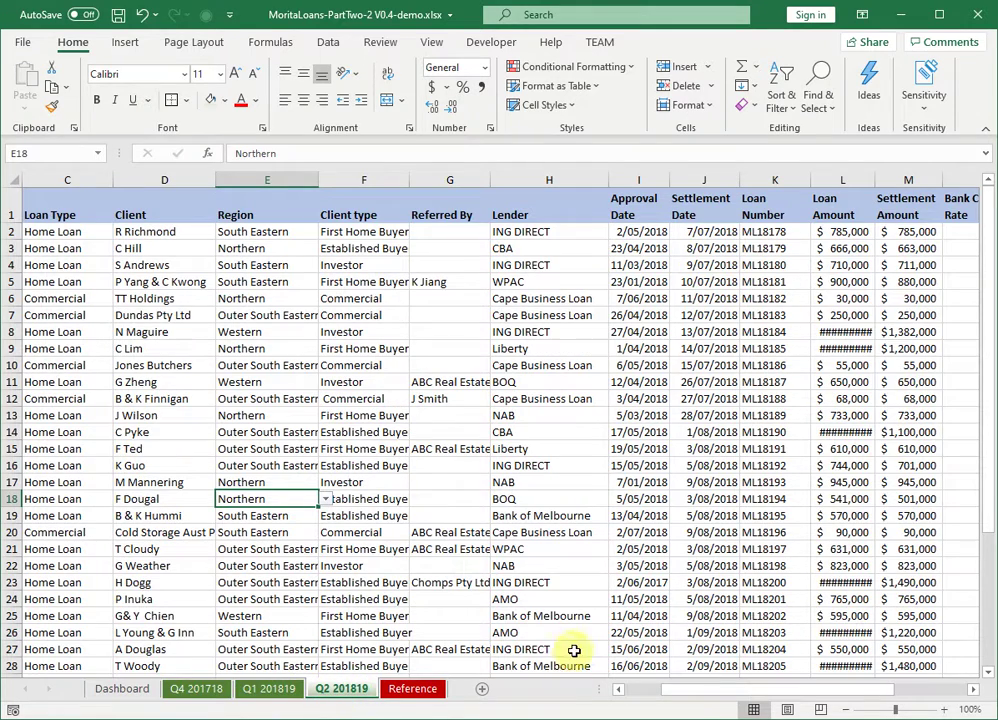
left_click(197, 690)
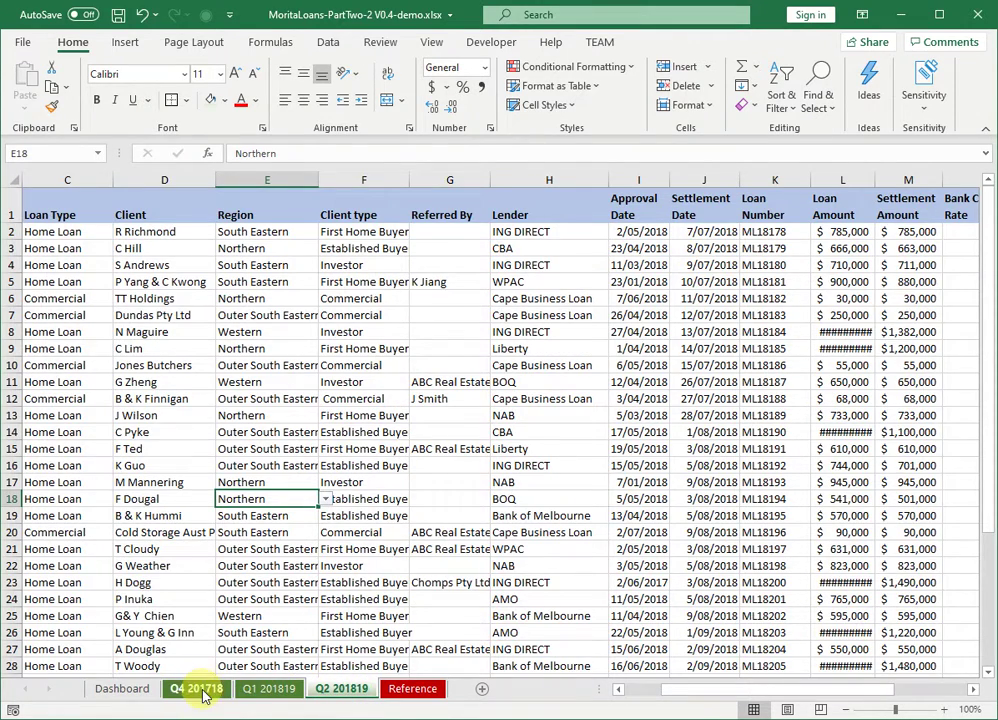
Color the Dashboard sheet tab blue and compare it with the quarterly tabs from another sheet
left_click(128, 690)
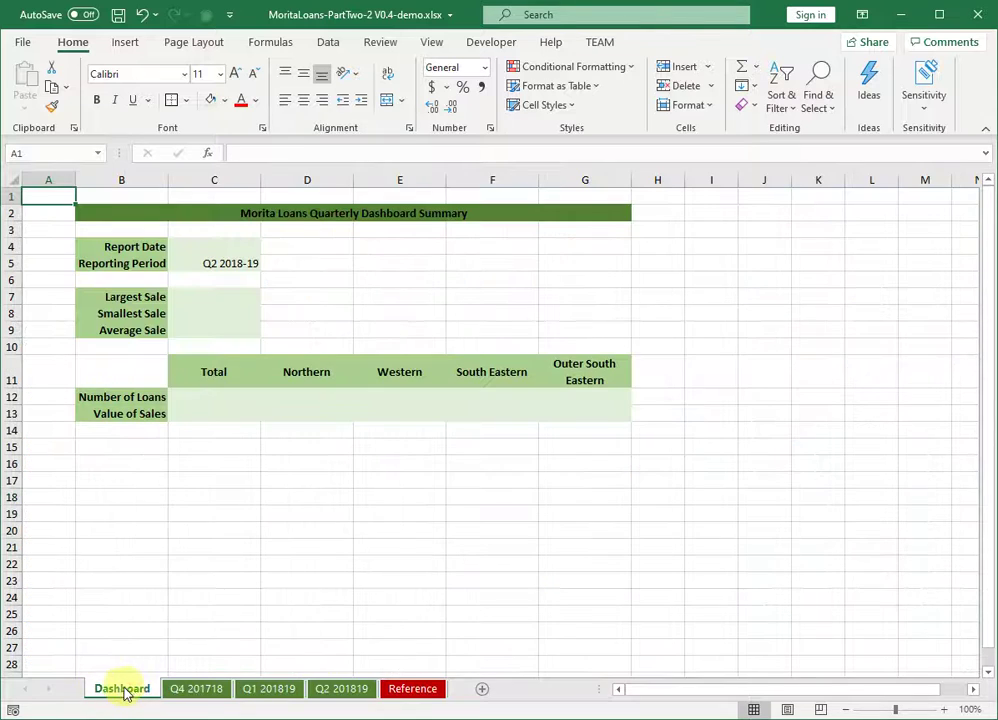
right_click(128, 692)
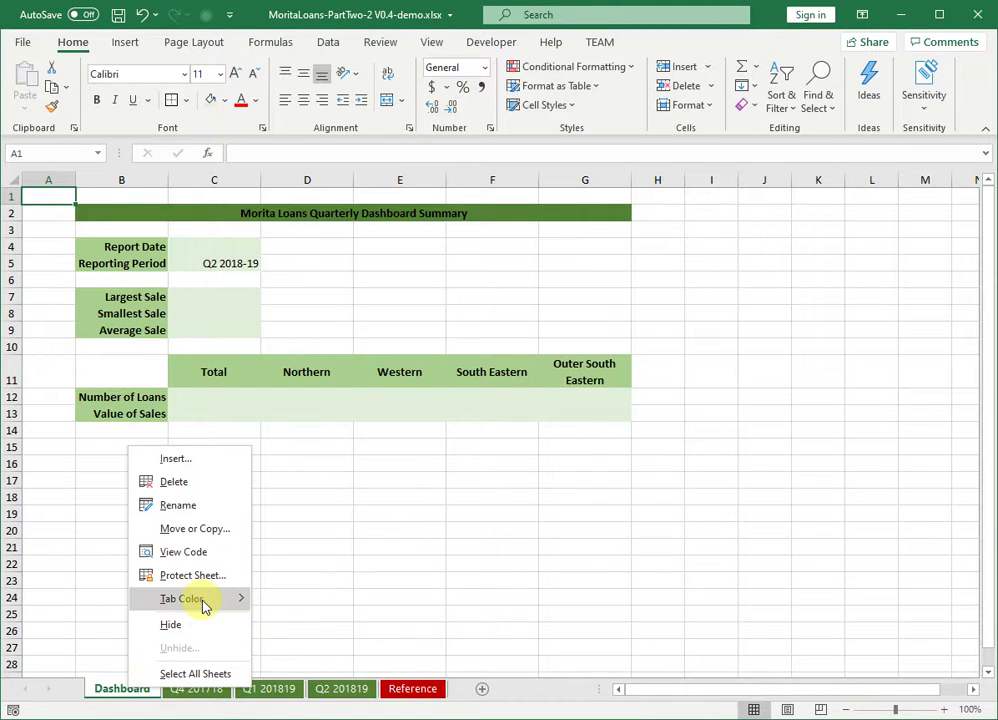
mouse_move(200, 600)
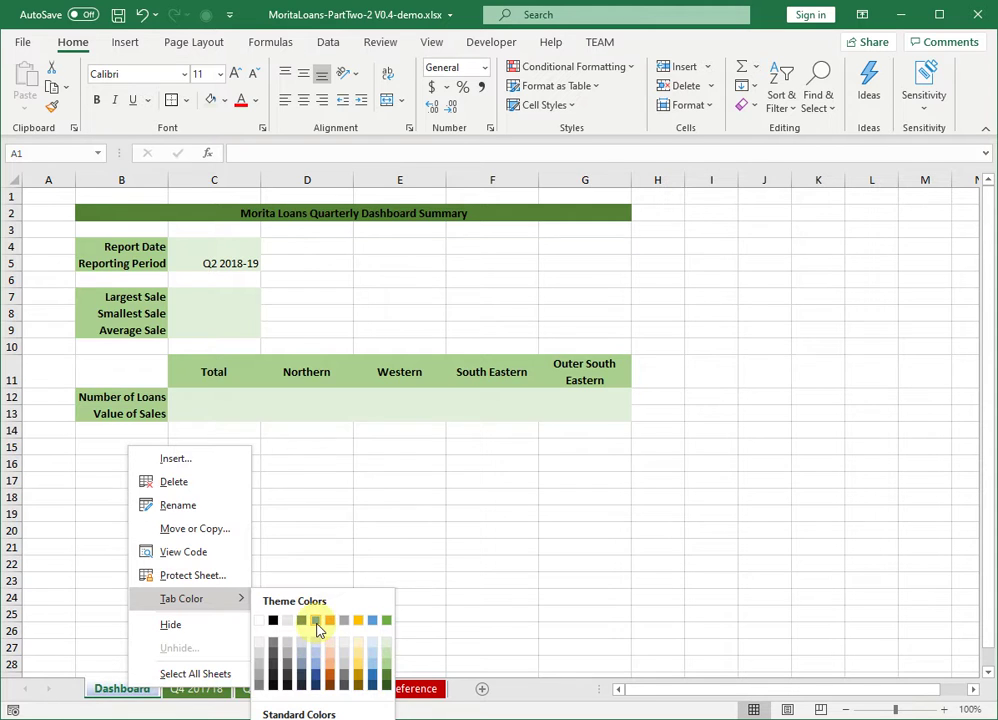
left_click(316, 621)
left_click(285, 690)
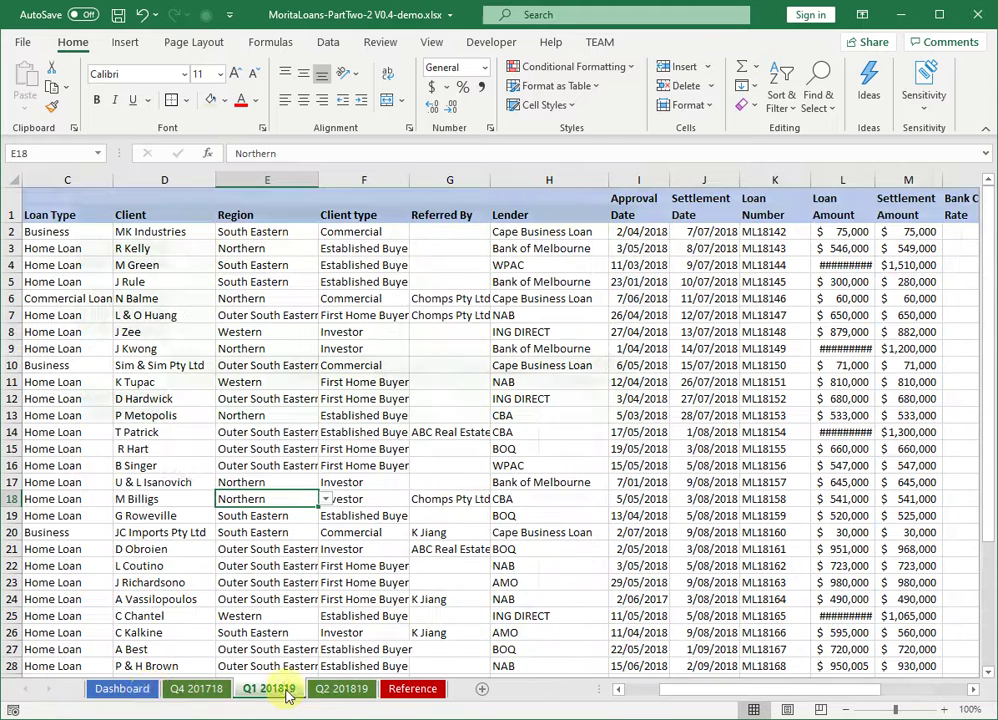
left_click(123, 689)
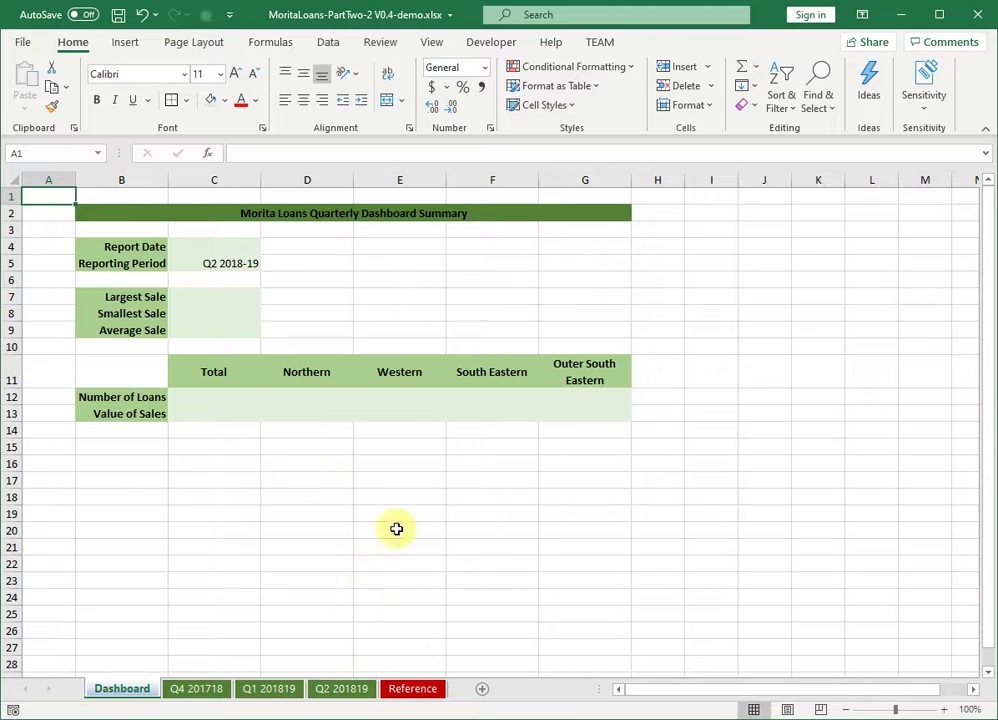
Go through the quarterly sheets to Reference and examine the consultant list A2:B5, loan categories D2:D8 and referral companies G2:H6
left_click(210, 689)
left_click(265, 689)
left_click(358, 692)
left_click(412, 689)
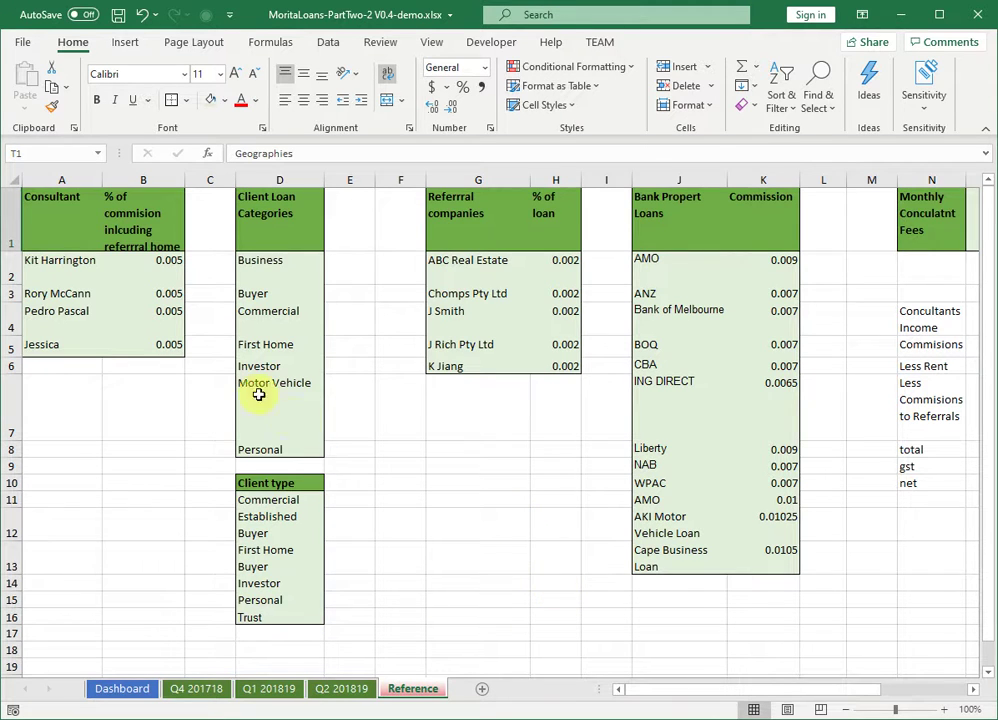
left_click_drag(57, 260, 125, 345)
left_click_drag(265, 260, 259, 449)
left_click_drag(454, 258, 531, 367)
left_click_drag(63, 268, 138, 343)
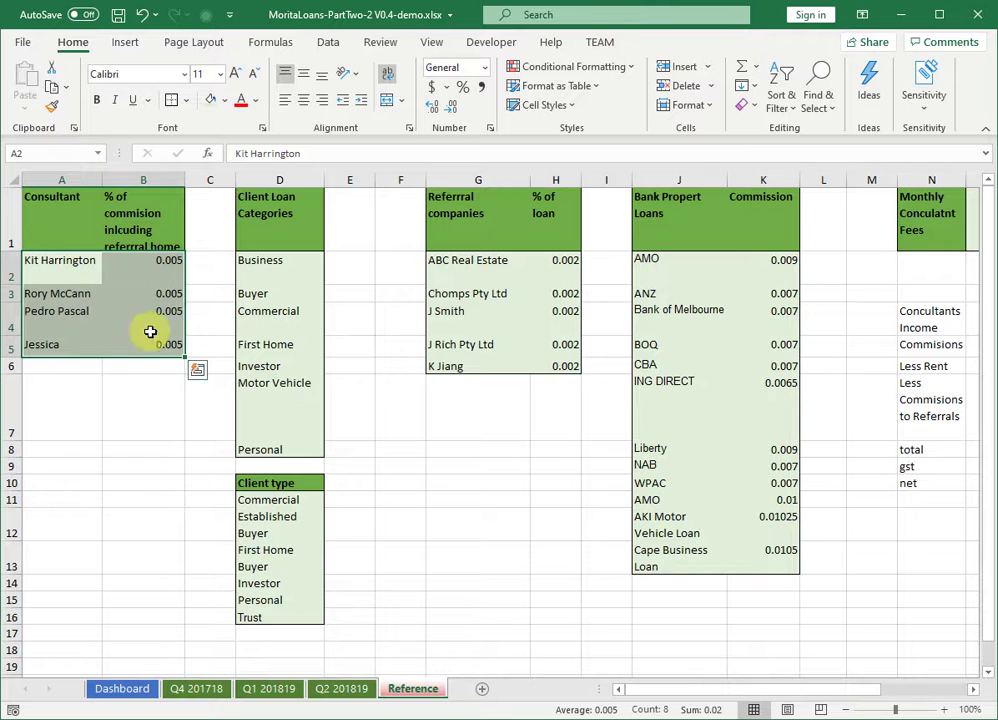
left_click_drag(276, 255, 279, 447)
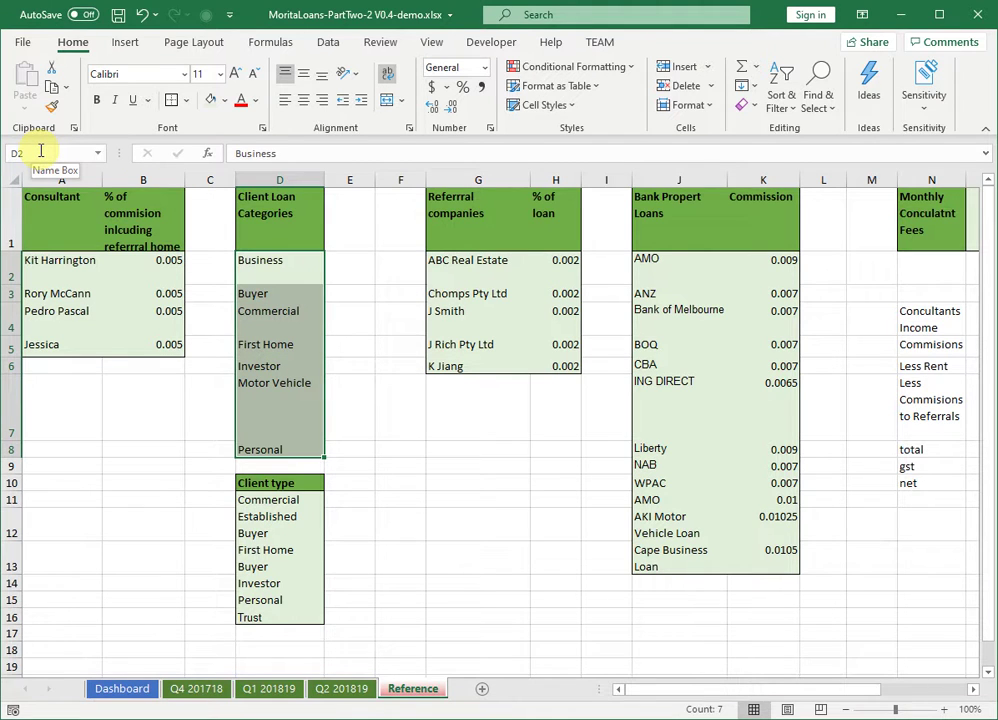
left_click_drag(458, 259, 550, 364)
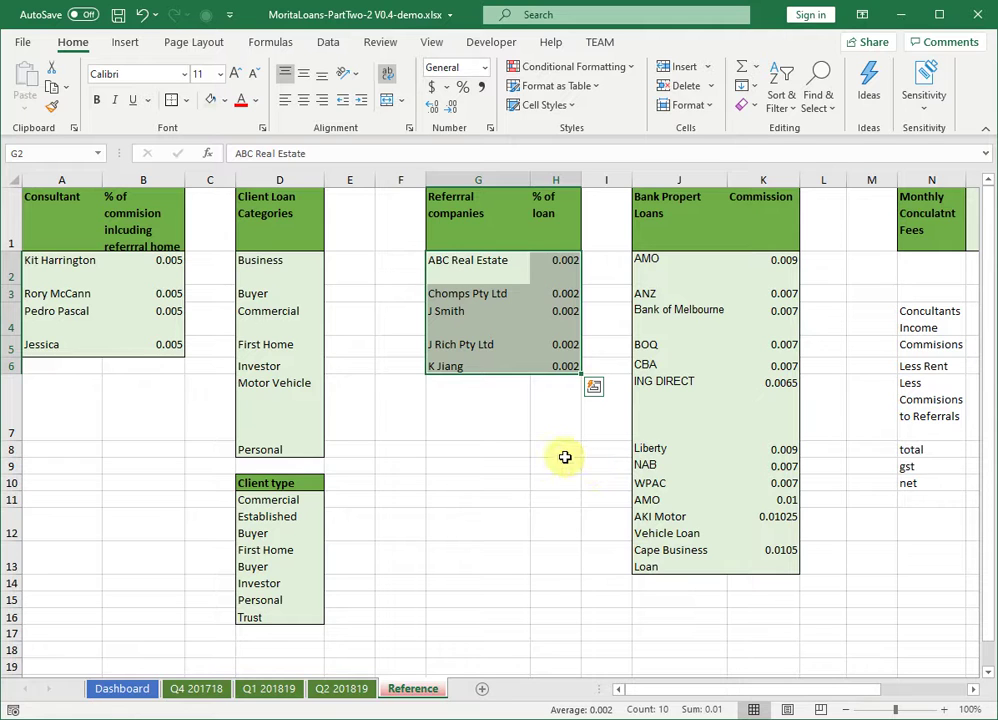
left_click(69, 207)
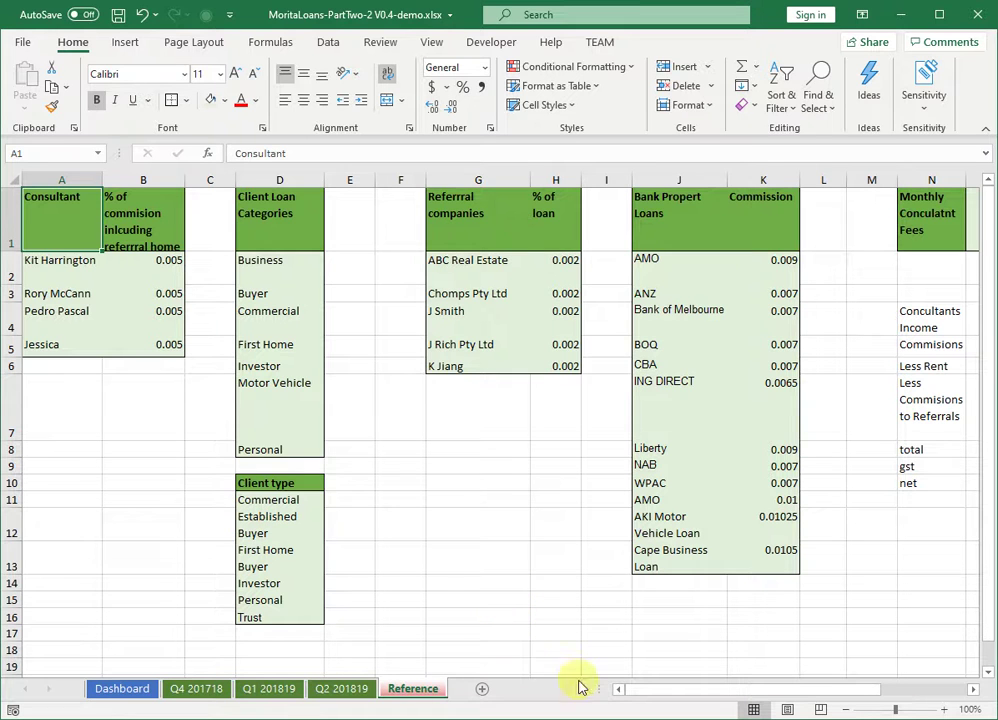
Select the Region column E on the Q2 201819 sheet and bring up its available column commands
left_click(340, 690)
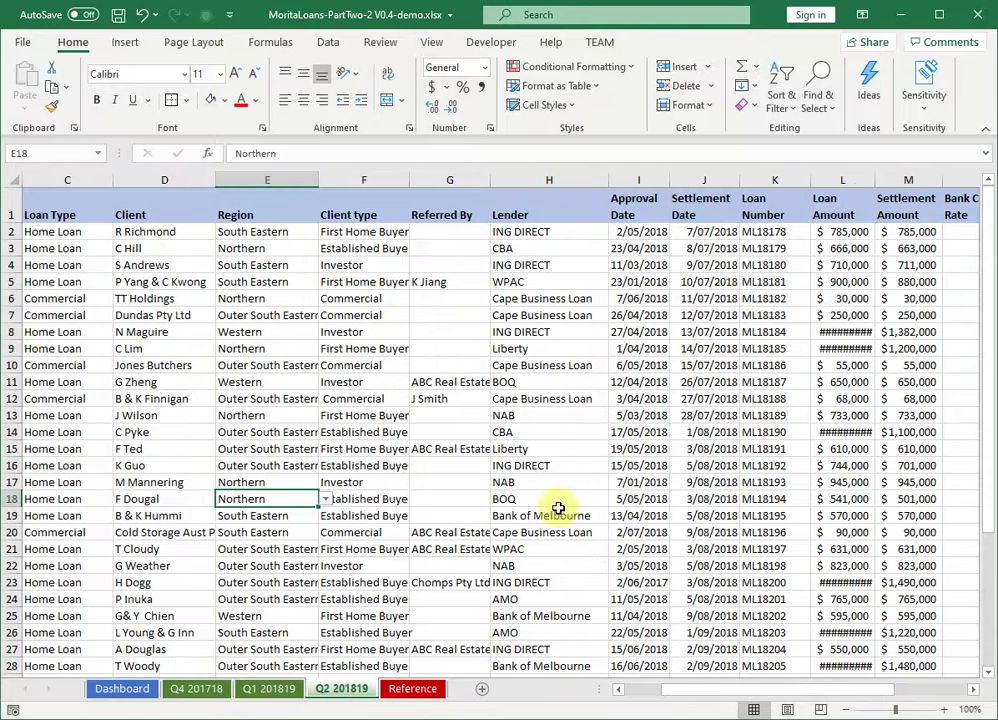
left_click(283, 232)
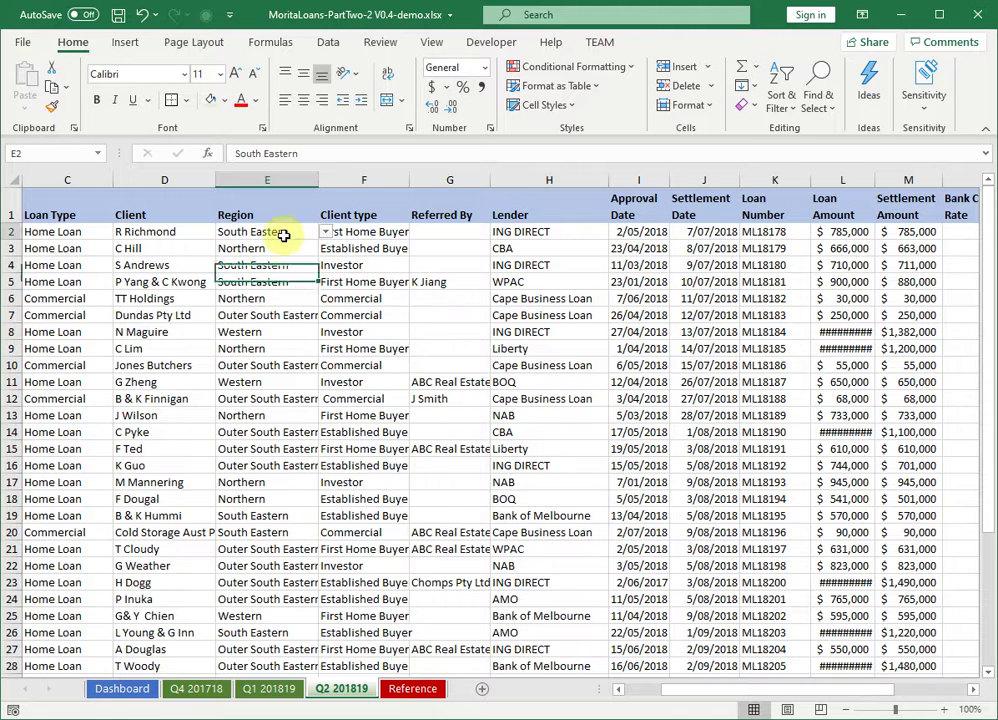
right_click(268, 180)
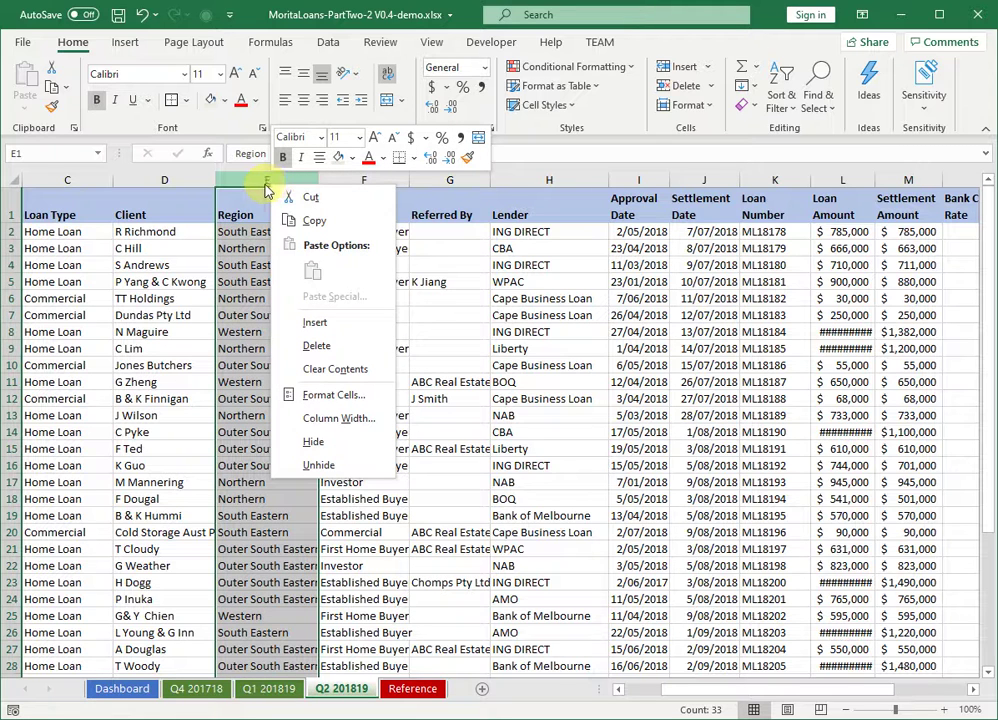